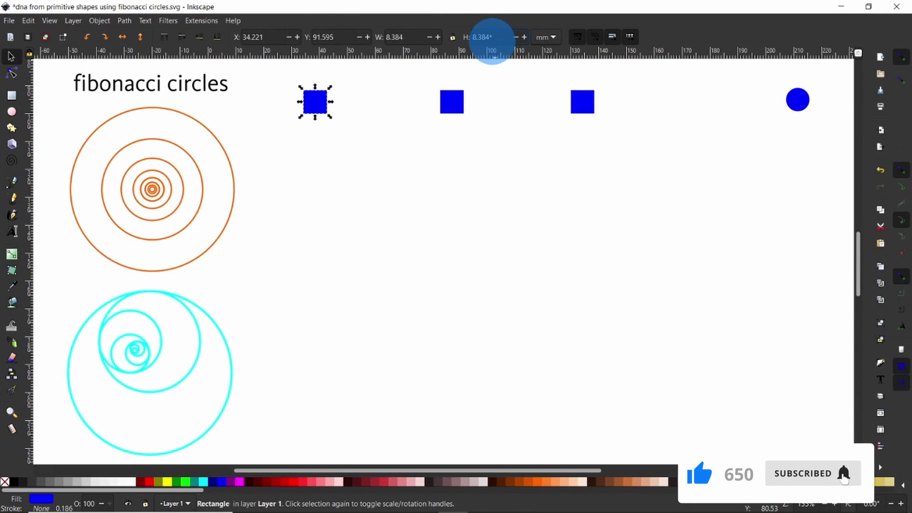
- Enter a height of 8.384*4 to make the first square four times taller
type("4")
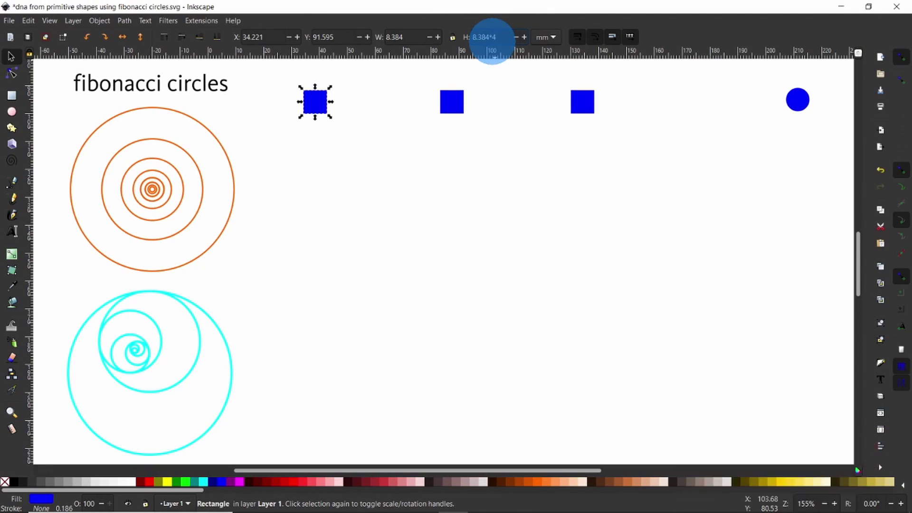
left_click(399, 154)
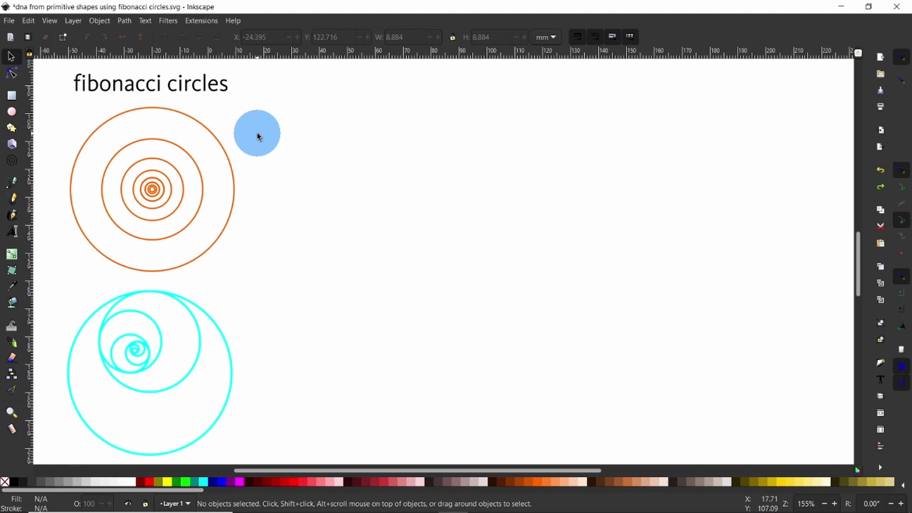
- Duplicate the smallest orange spiral circle and move the copy to the page's top right
left_click_drag(258, 137, 164, 195)
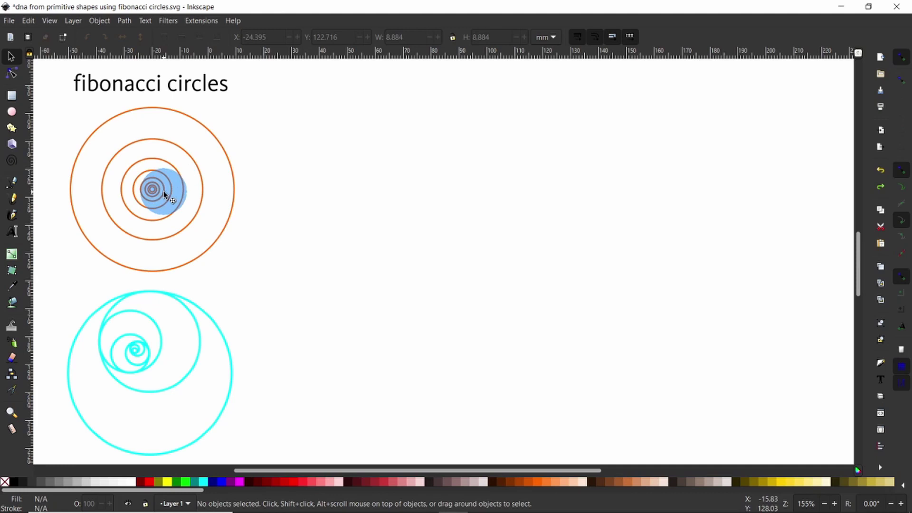
left_click(165, 195)
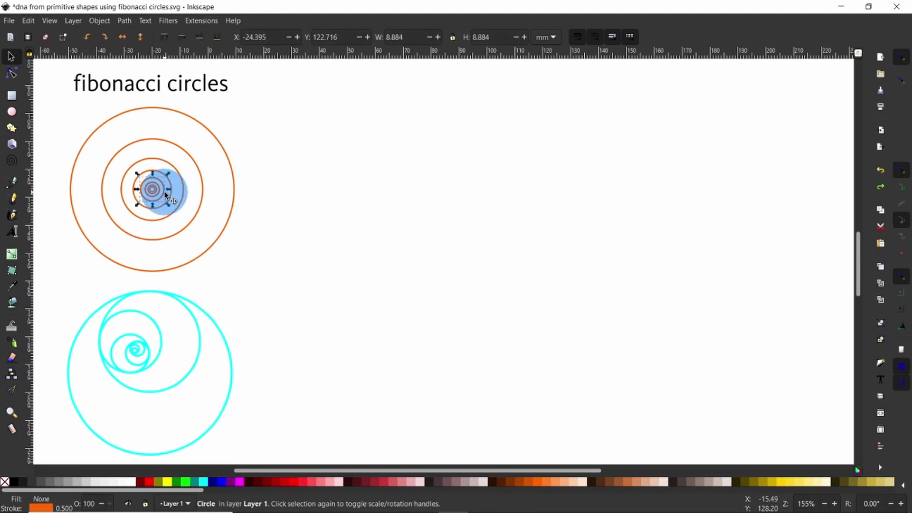
key("ctrl+d")
left_click_drag(166, 195, 814, 105)
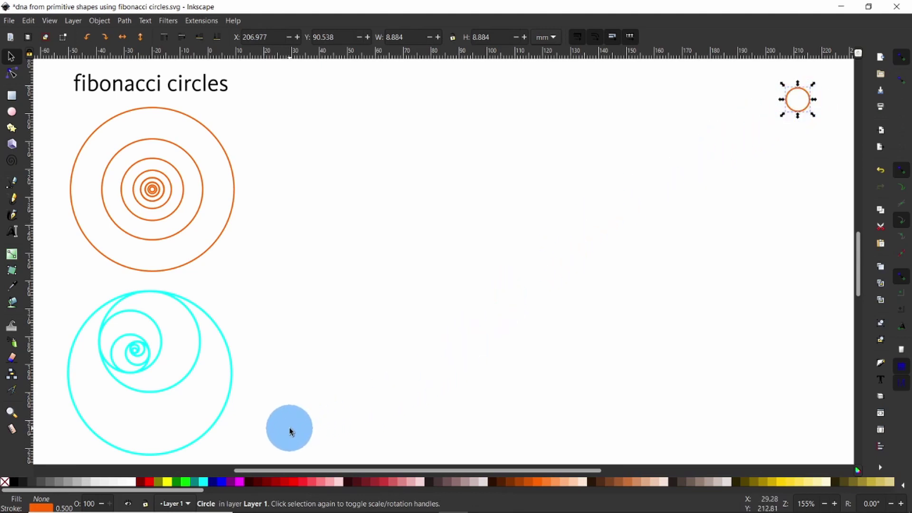
- Fill the copied circle blue and remove its orange outline
left_click(224, 483)
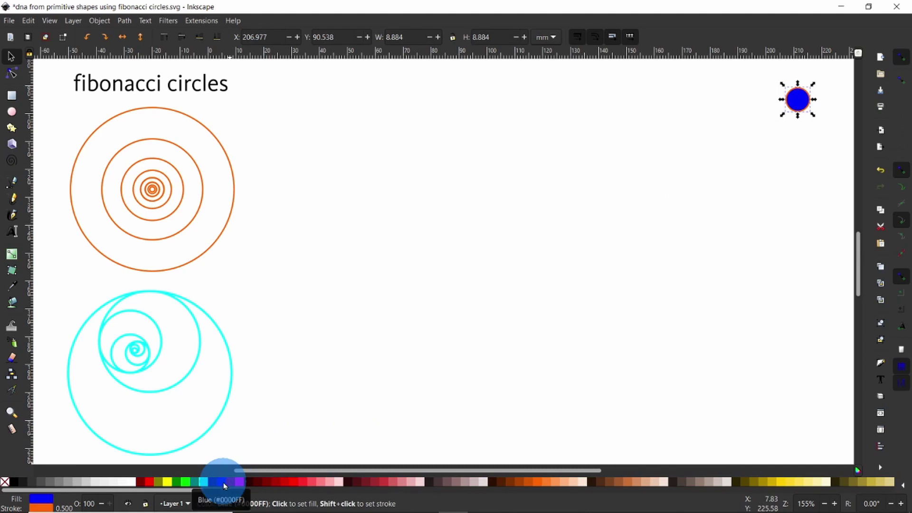
right_click(67, 508)
left_click(79, 502)
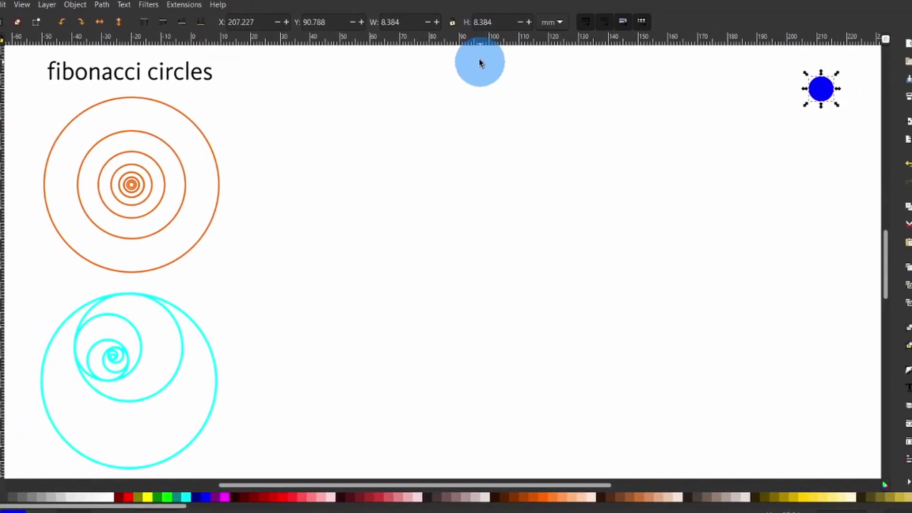
- Draw a blue square beside the title with the Rectangle tool
left_click_drag(489, 23, 470, 25)
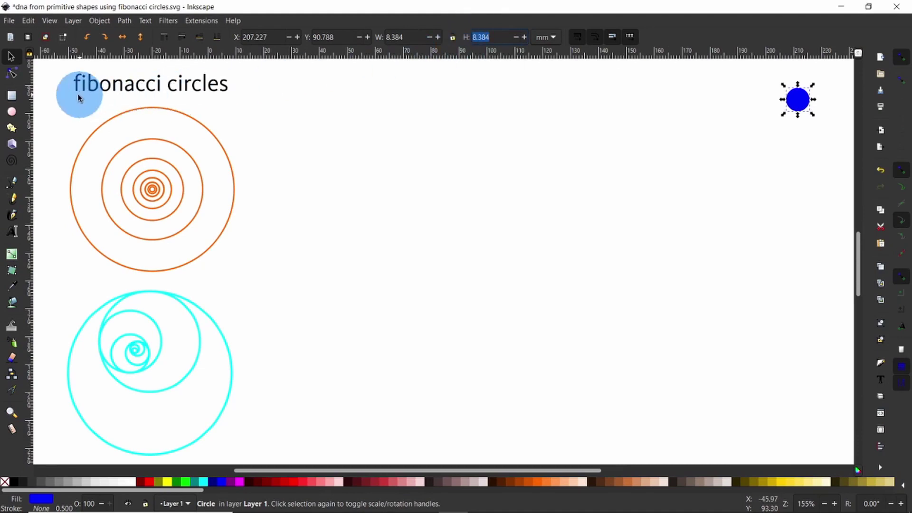
left_click(12, 97)
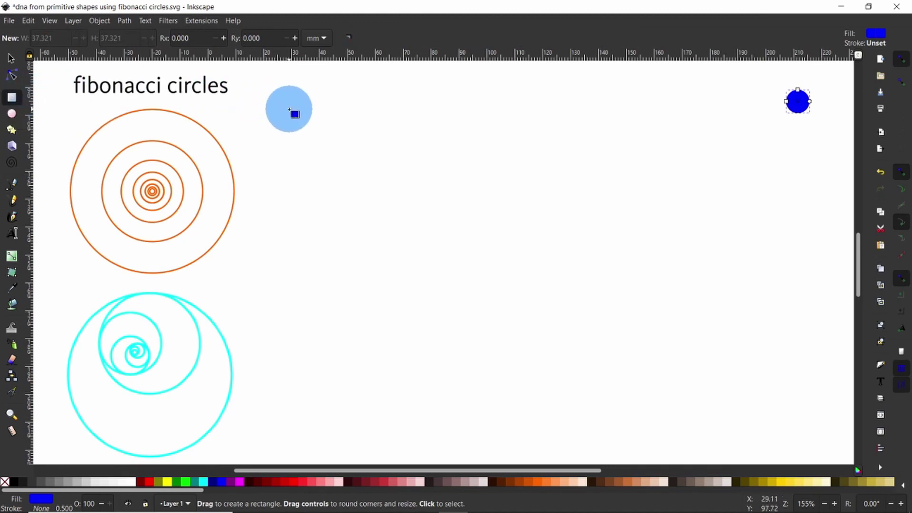
left_click_drag(276, 96, 306, 126)
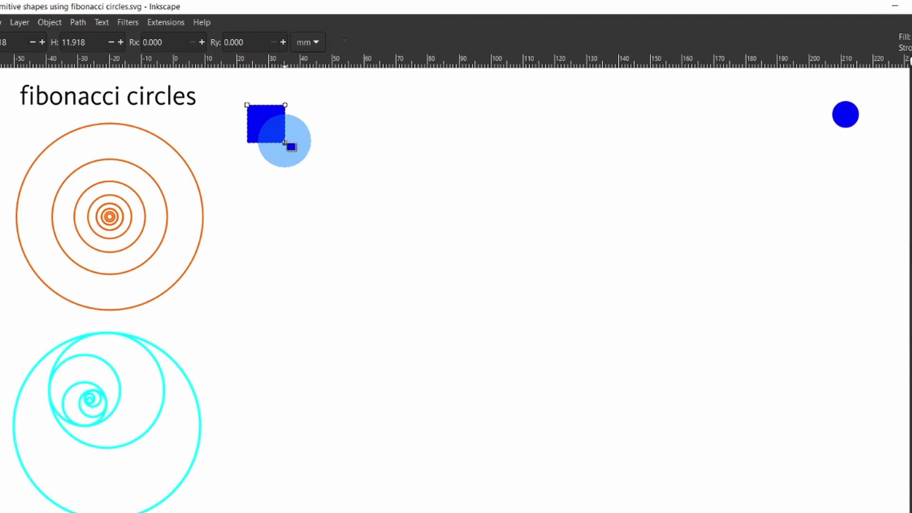
- Lock width and height and resize the square to 8.384 mm
key("s")
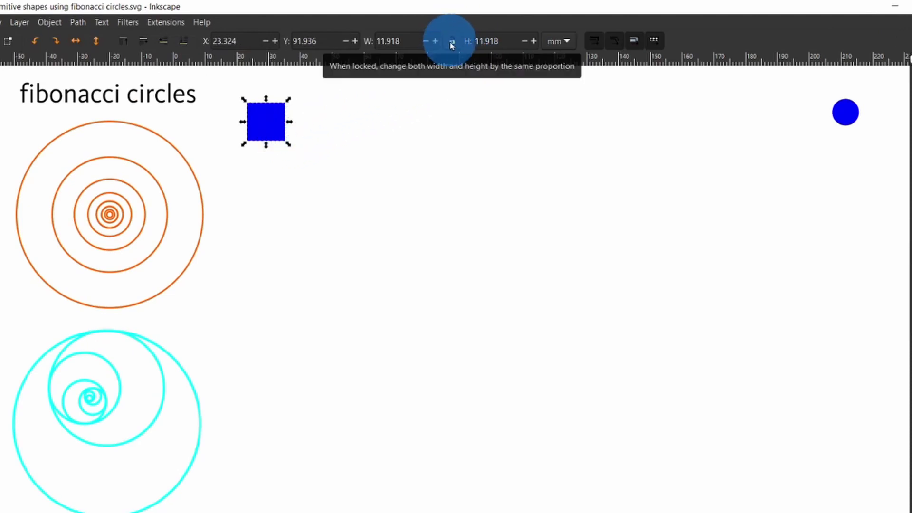
left_click(452, 42)
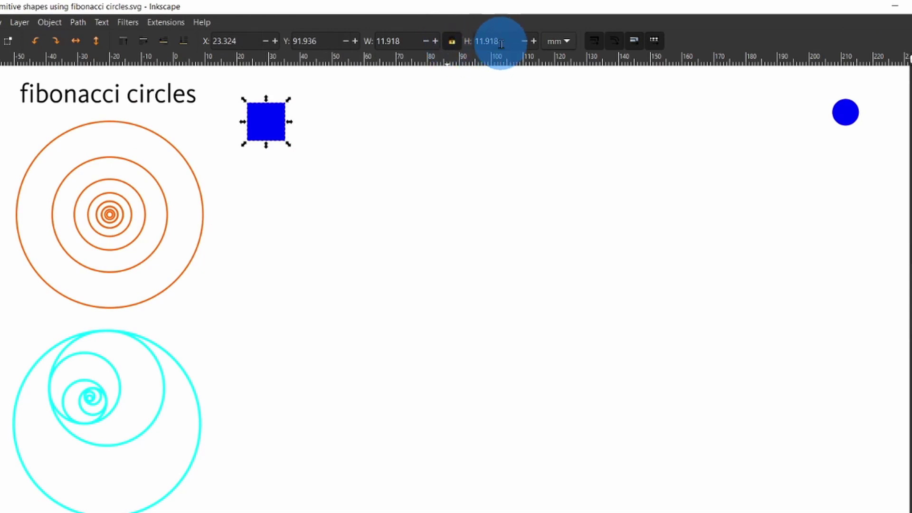
left_click_drag(501, 44, 474, 43)
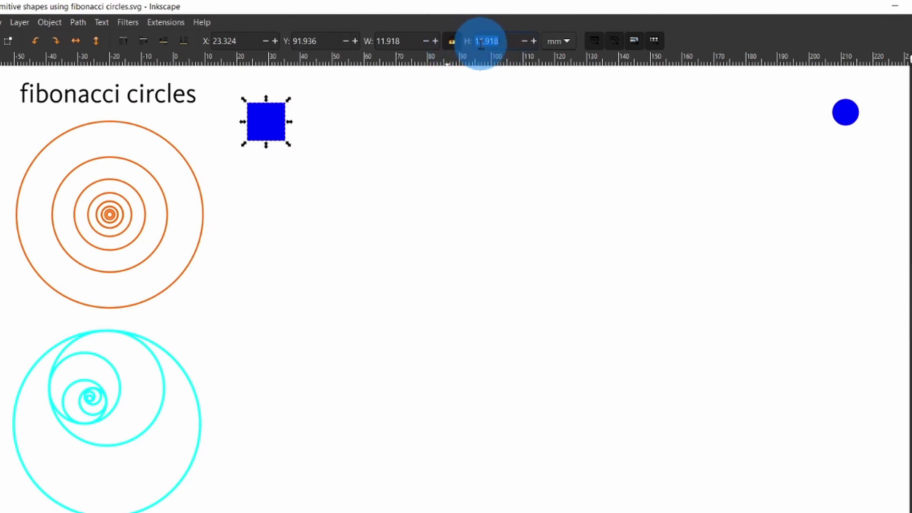
type("8.384")
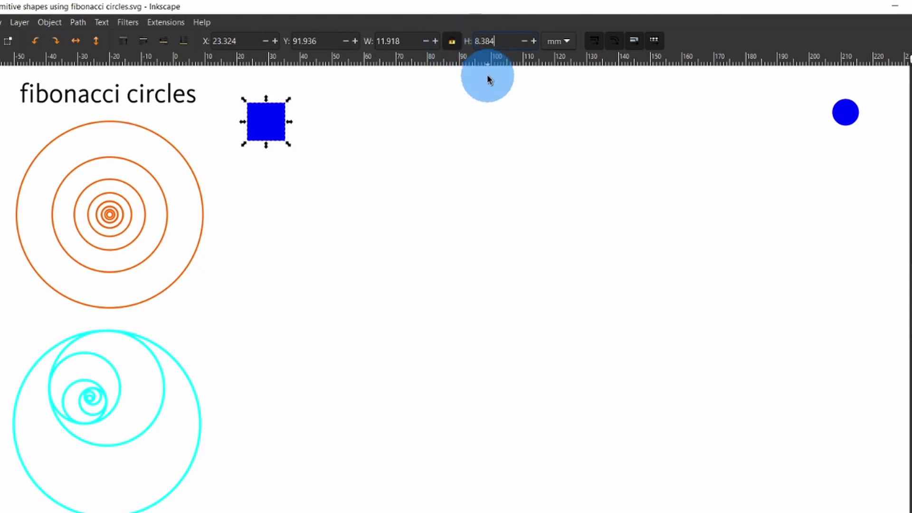
left_click(346, 131)
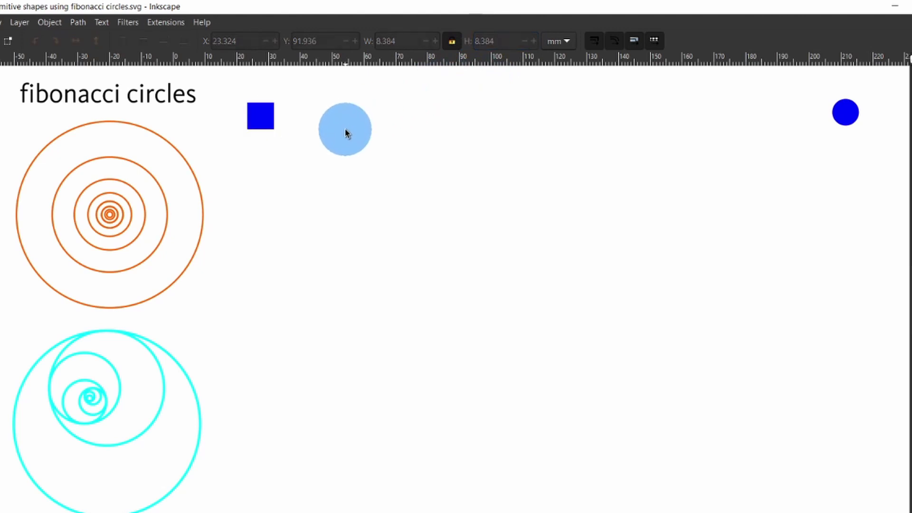
- Drag copies of the square to the right to form a row of three
left_click_drag(273, 121, 306, 121)
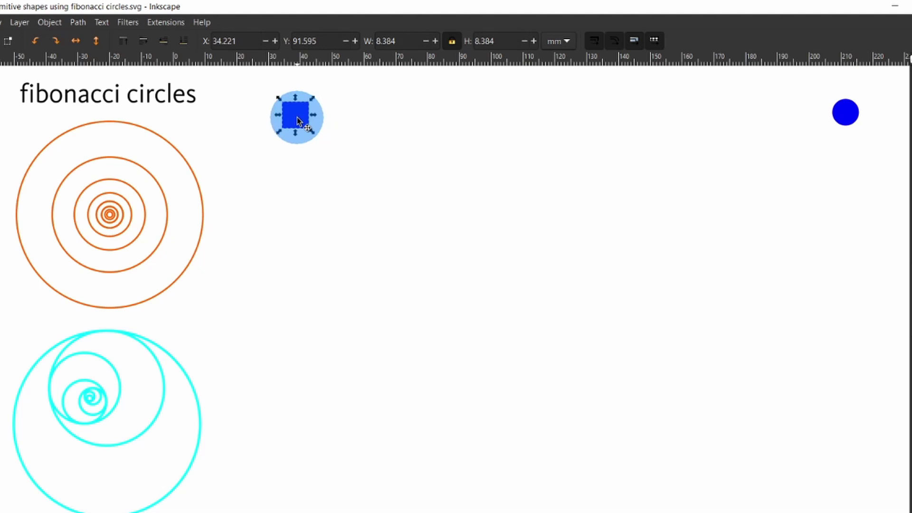
left_click_drag(298, 117, 606, 121)
key("ctrl+d")
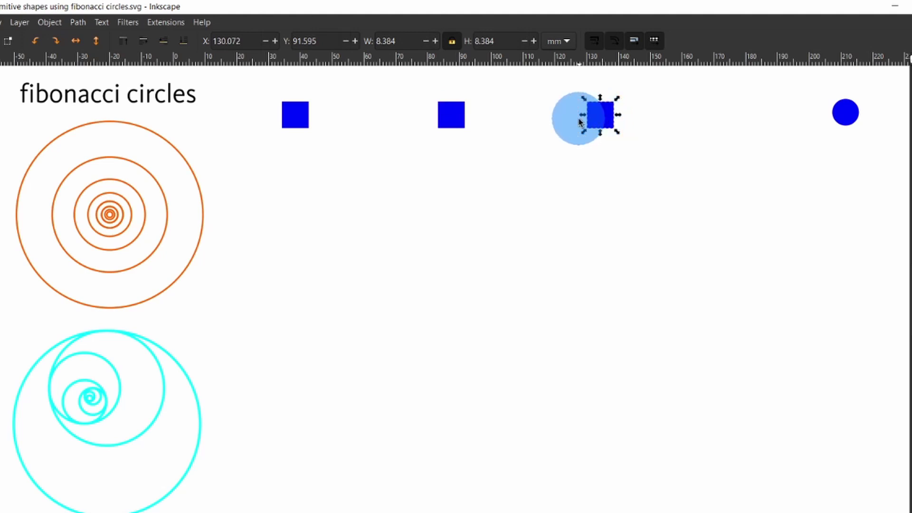
- Select the first square, unlock width/height and select its height value
left_click(304, 122)
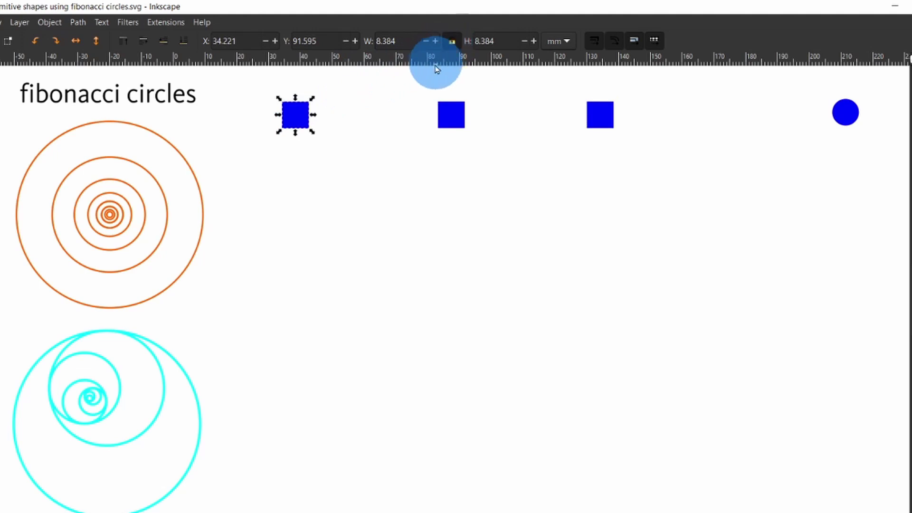
left_click(452, 45)
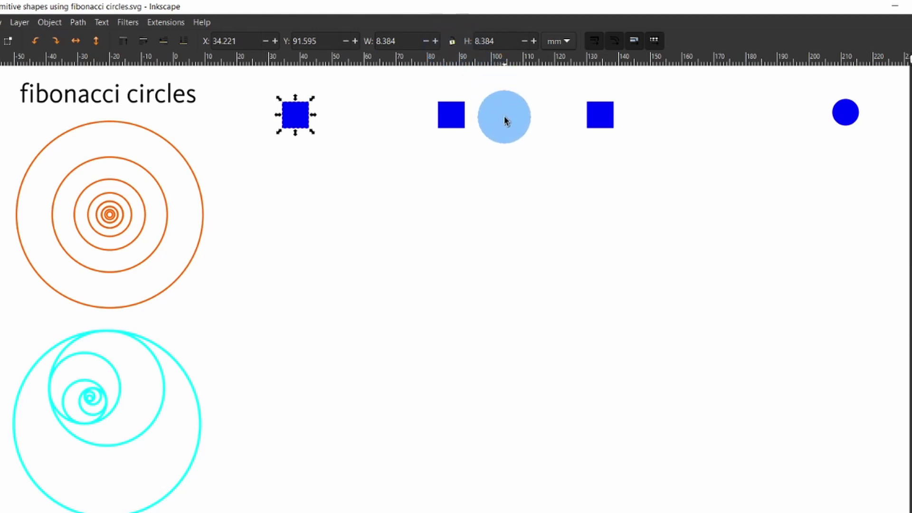
double_click(500, 41)
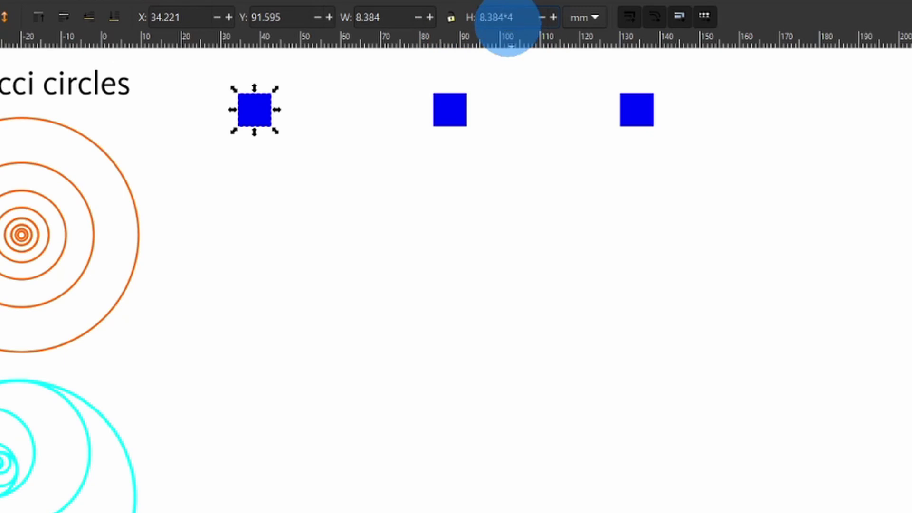
- Multiply the first square's height by 4 to turn it into a tall bar
type("*4")
key("Return")
left_click(375, 183)
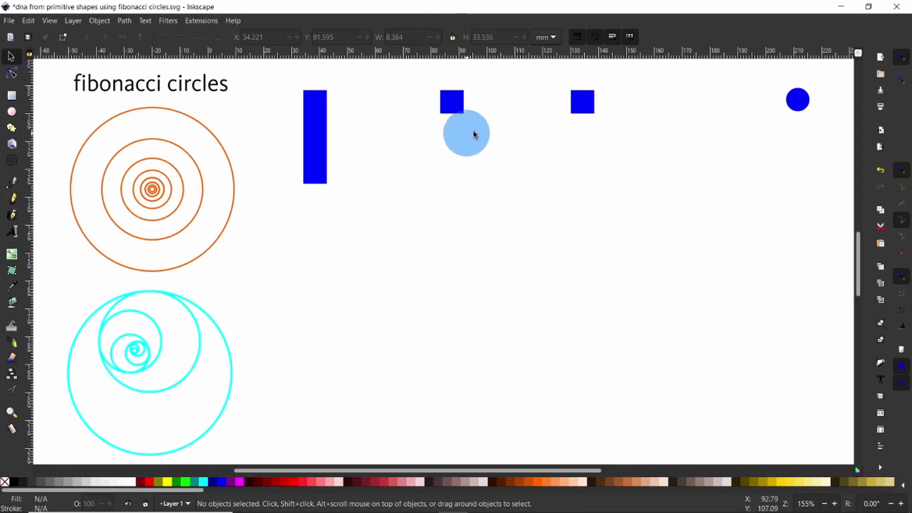
- Recolour the top-right circle orange and double its size to 16.768 mm
left_click(794, 100)
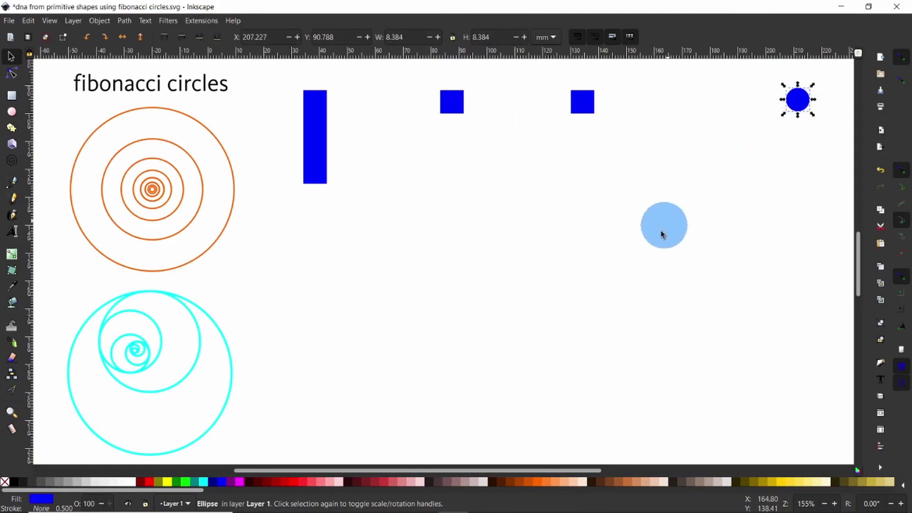
left_click(540, 483)
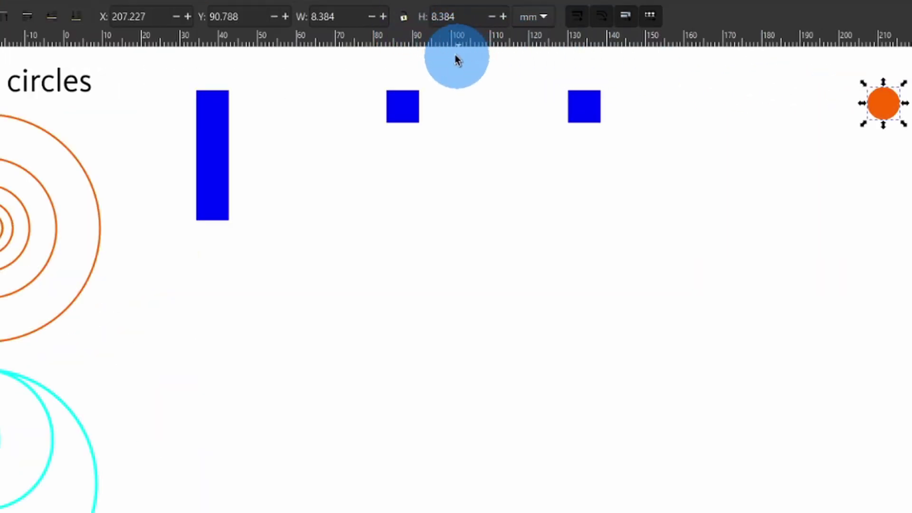
left_click(405, 18)
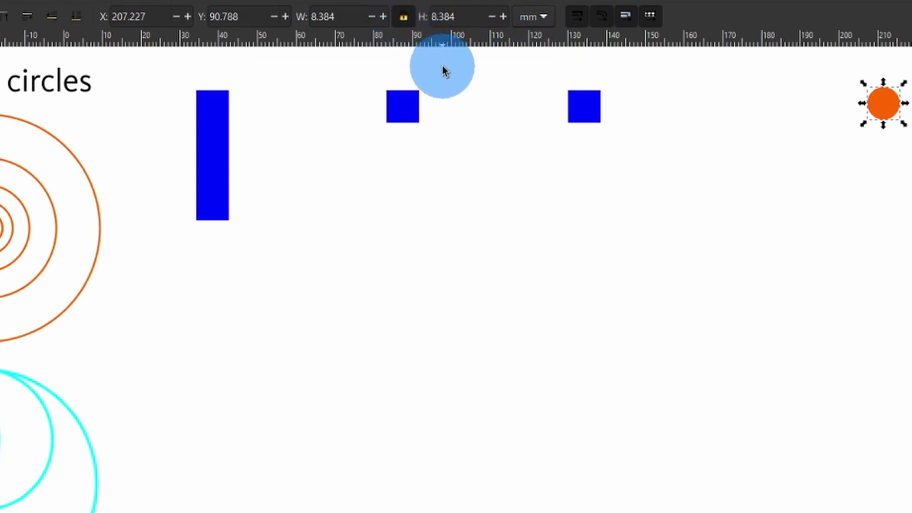
left_click(467, 17)
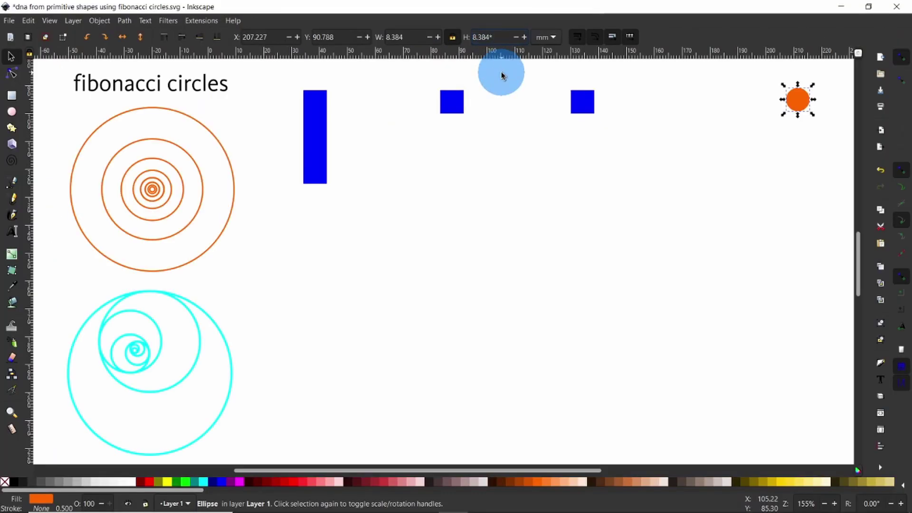
type("*2")
key("Return")
left_click(687, 139)
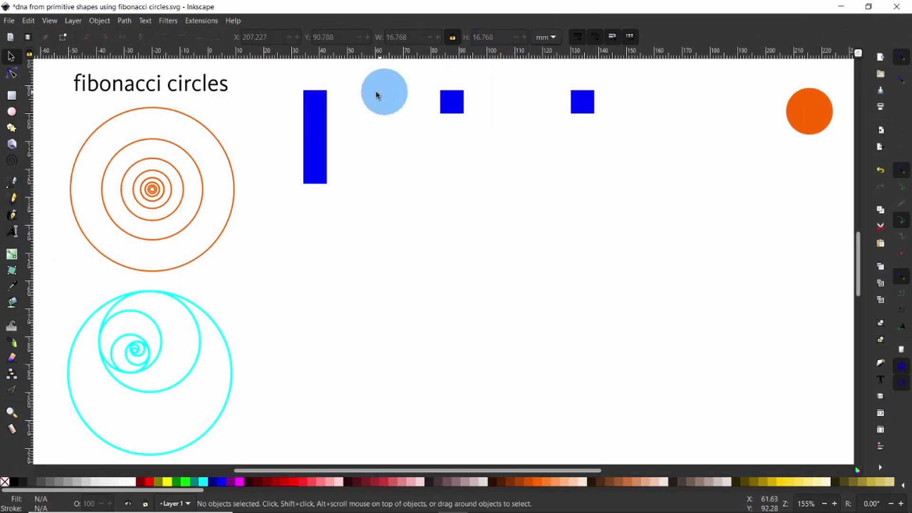
- Move the orange circle so it is centred on the small square's lower-right corner
left_click(12, 74)
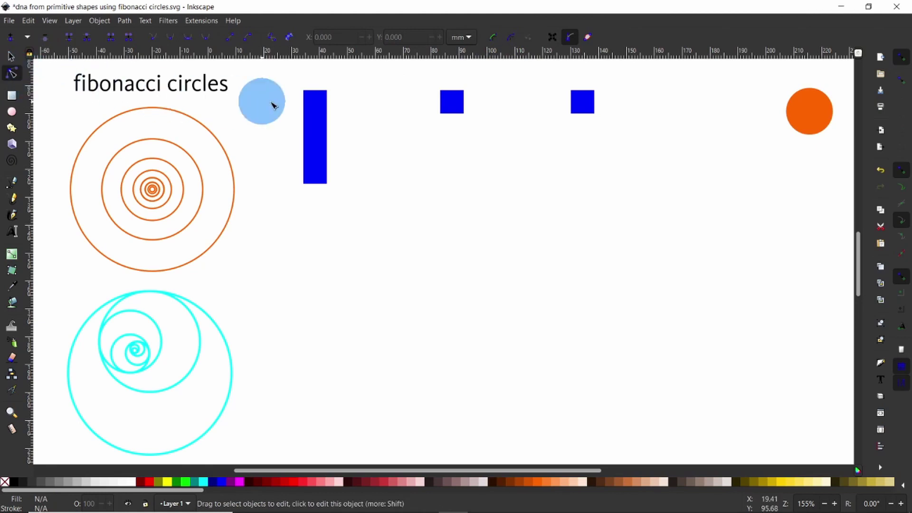
left_click(808, 110)
left_click_drag(825, 141, 495, 162)
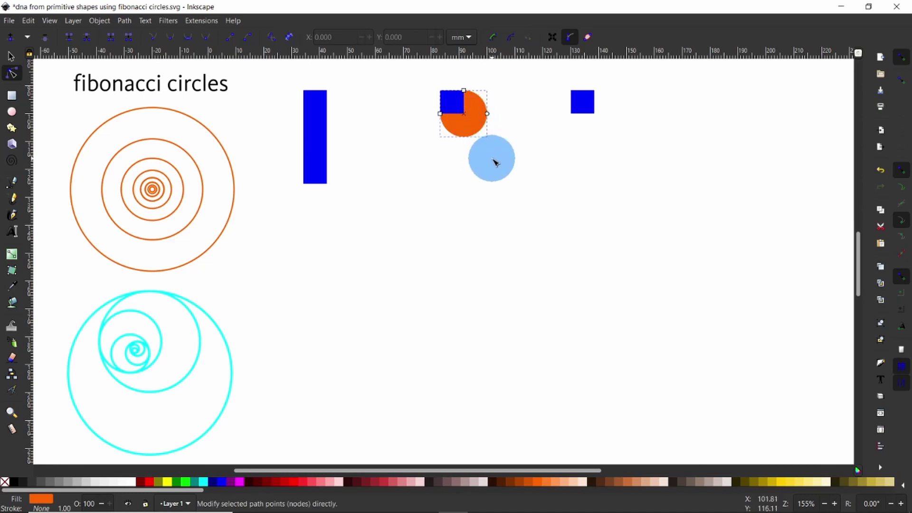
key("s")
left_click_drag(493, 158, 499, 172)
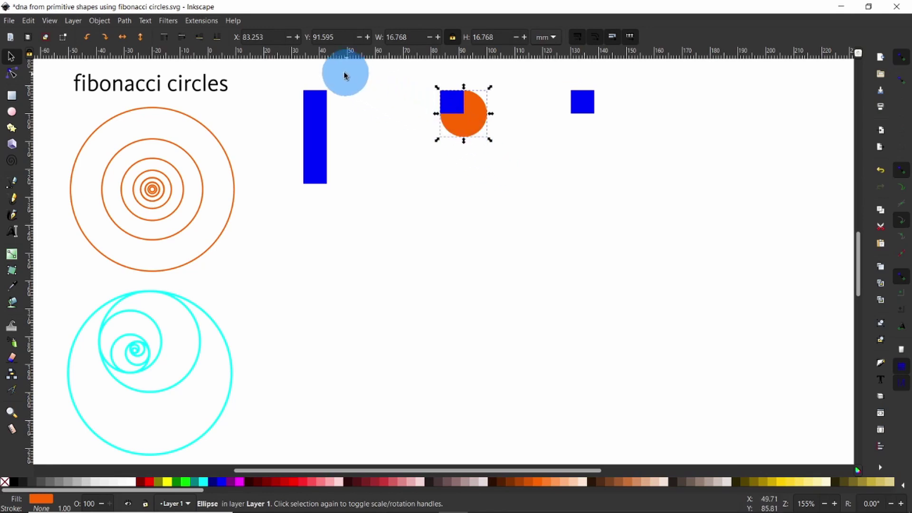
- Raise the circle to top and divide the square with it
left_click(165, 37)
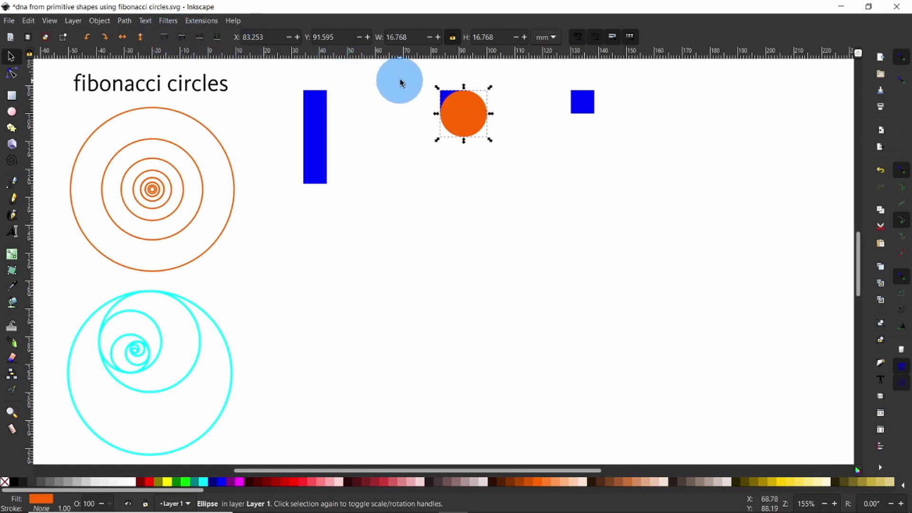
left_click_drag(405, 74, 522, 173)
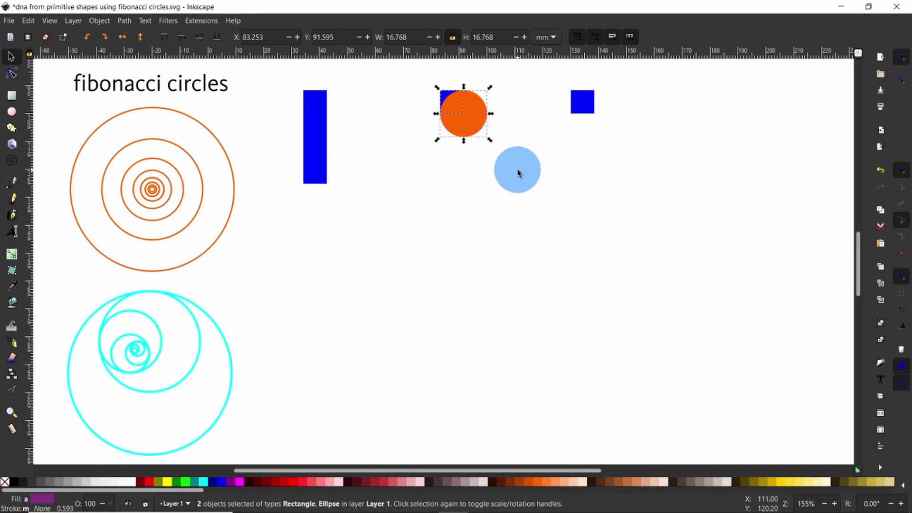
left_click(125, 21)
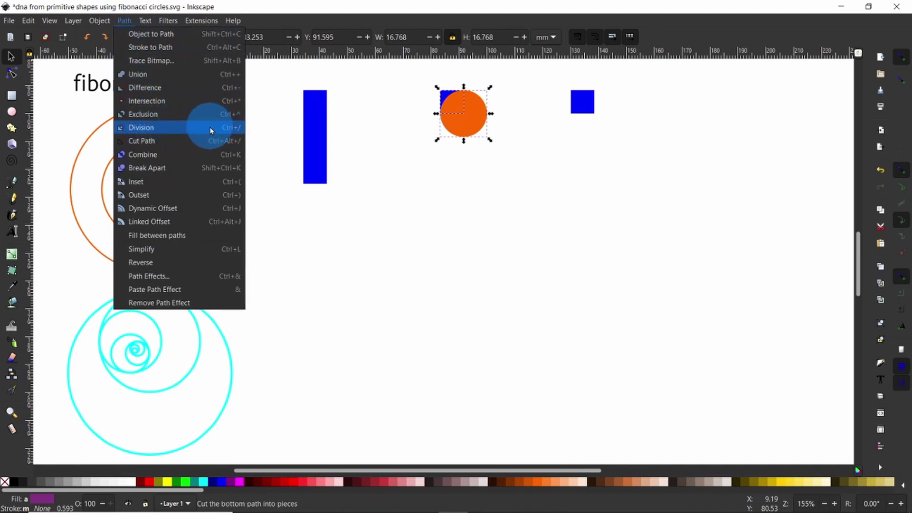
left_click(152, 127)
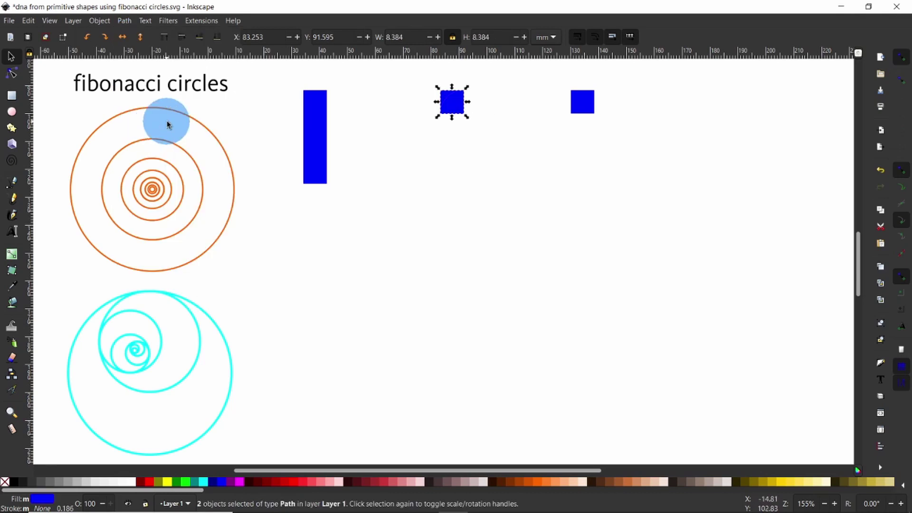
- Pull the quarter-circle piece out of the divided square
left_click(458, 144)
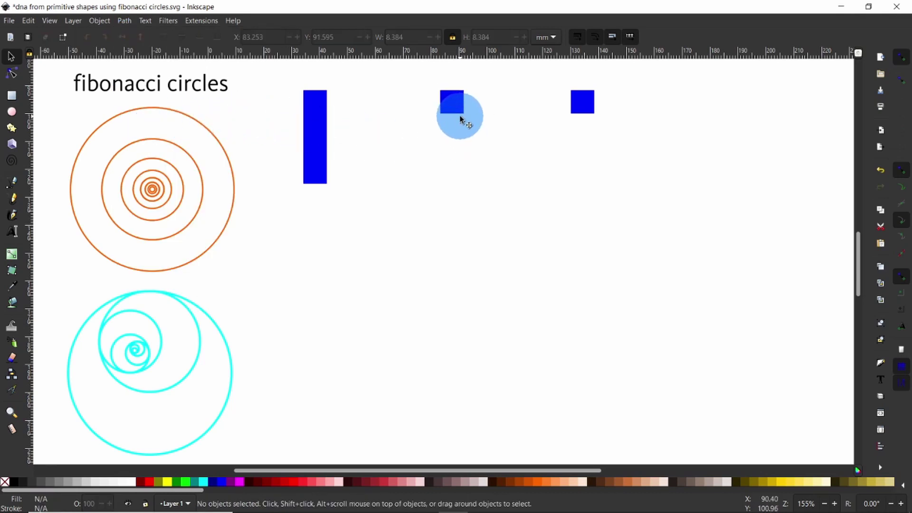
left_click_drag(460, 118, 291, 254)
left_click(327, 246)
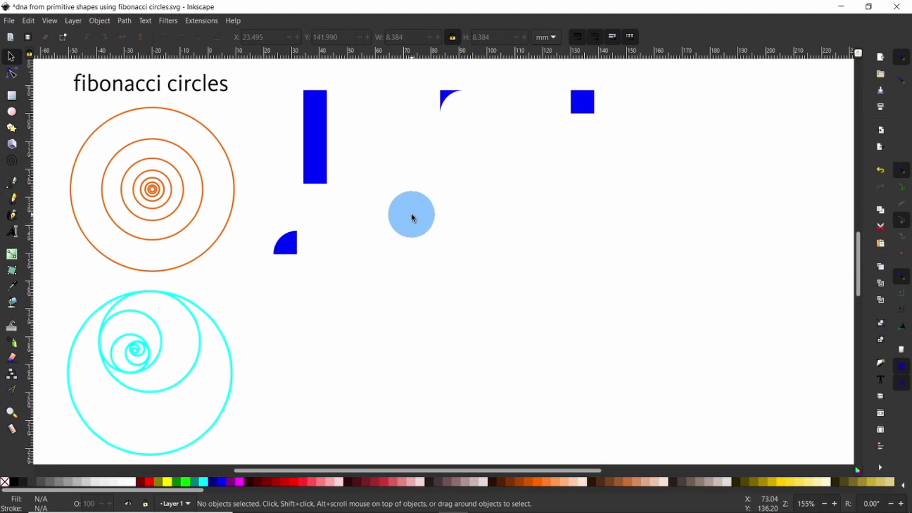
- Fill the remaining curved corner piece with orange
left_click(446, 99)
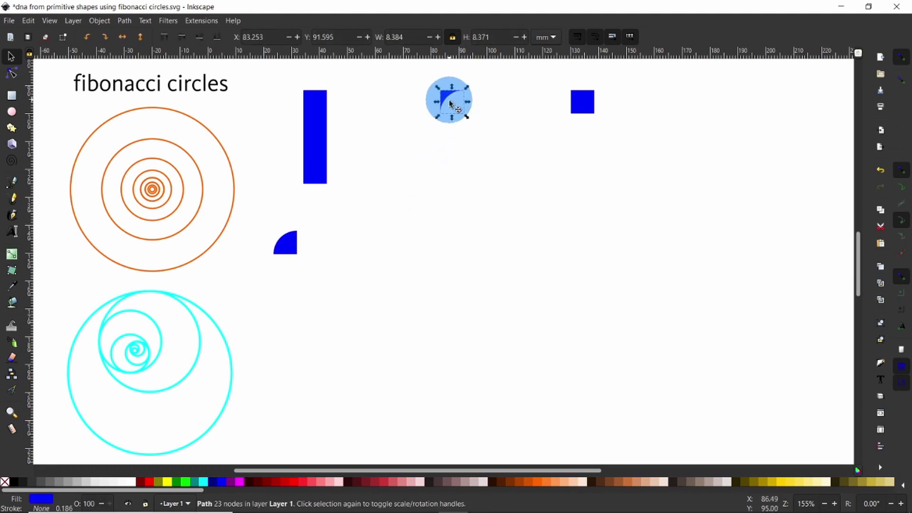
left_click(468, 164)
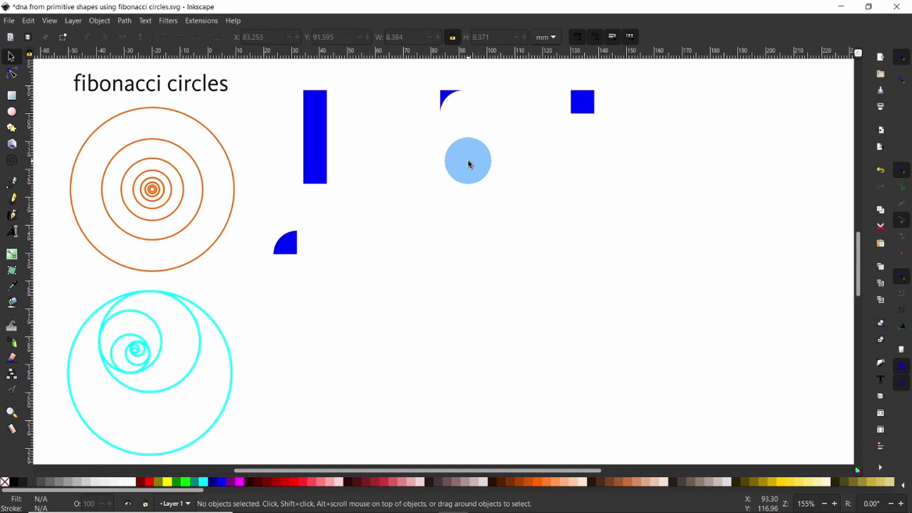
left_click(448, 98)
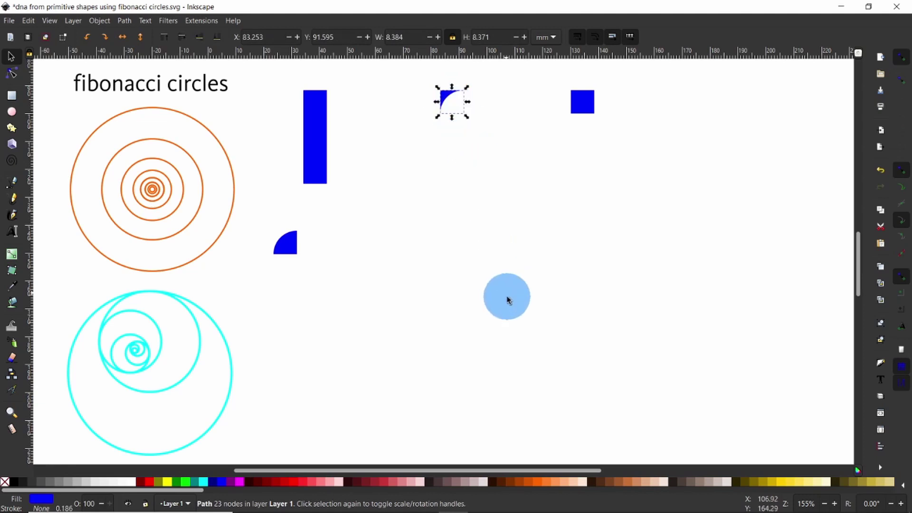
left_click(536, 482)
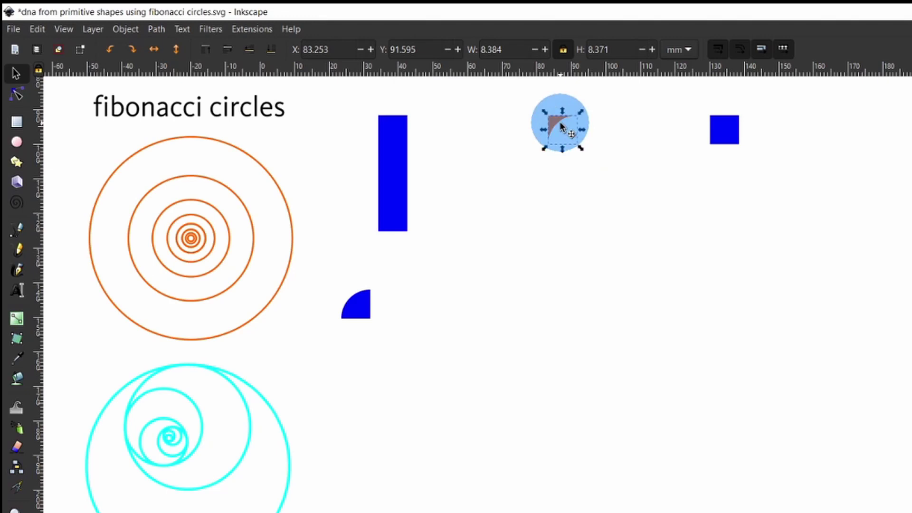
- Snap orange curved corner pieces onto the tall blue bar's top-right and top-left corners
left_click_drag(560, 122, 425, 126)
left_click(478, 189)
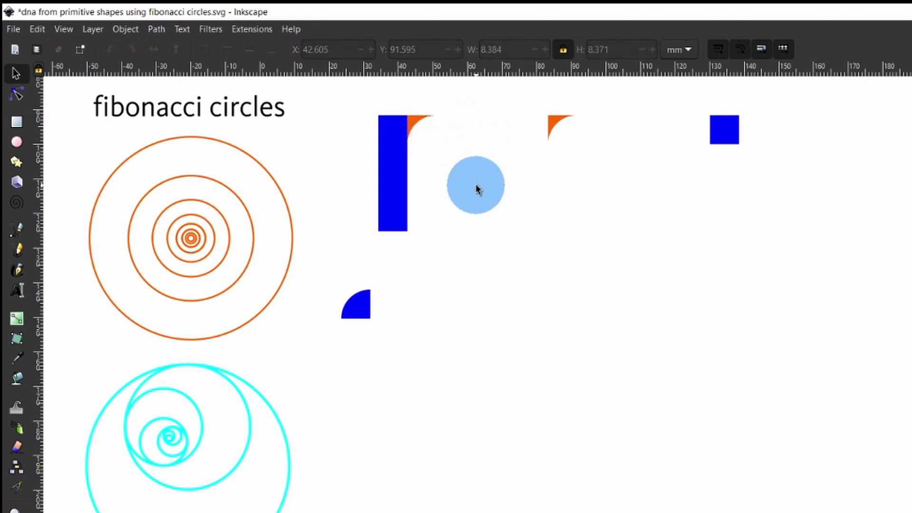
left_click_drag(478, 191, 422, 129)
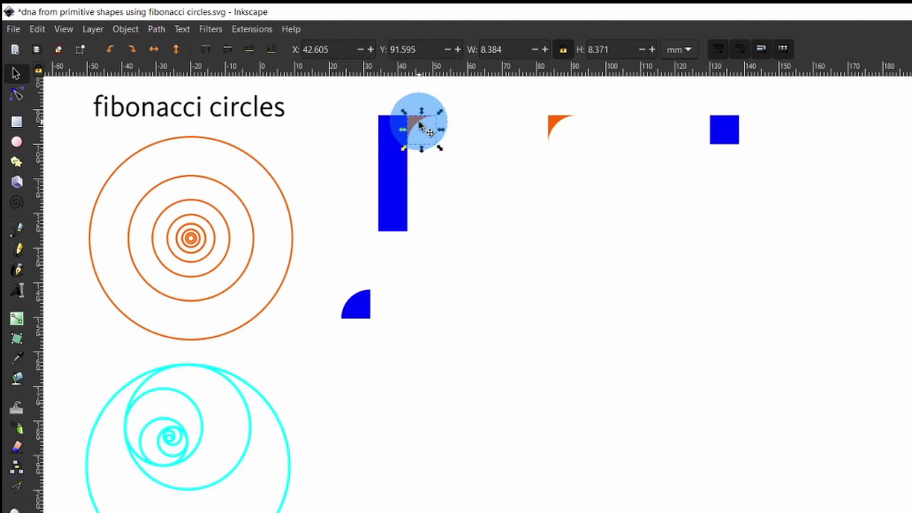
left_click_drag(420, 126, 397, 129)
left_click(481, 196)
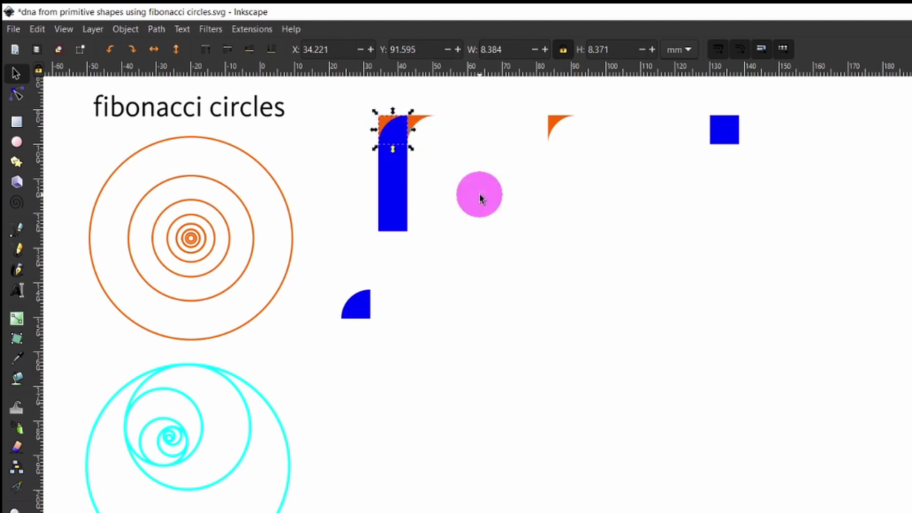
- Flip an orange corner horizontally and vertically and snap it to the bar's bottom-left
left_click(552, 127)
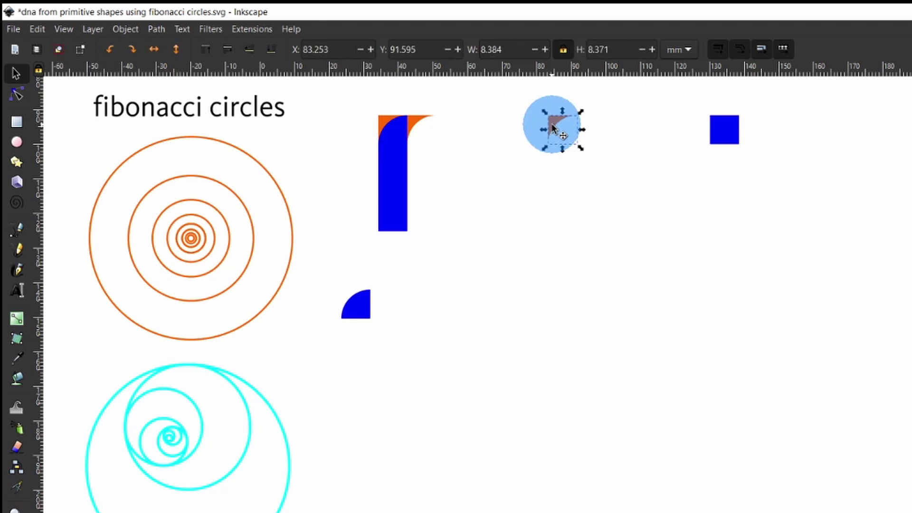
left_click_drag(555, 127, 495, 213)
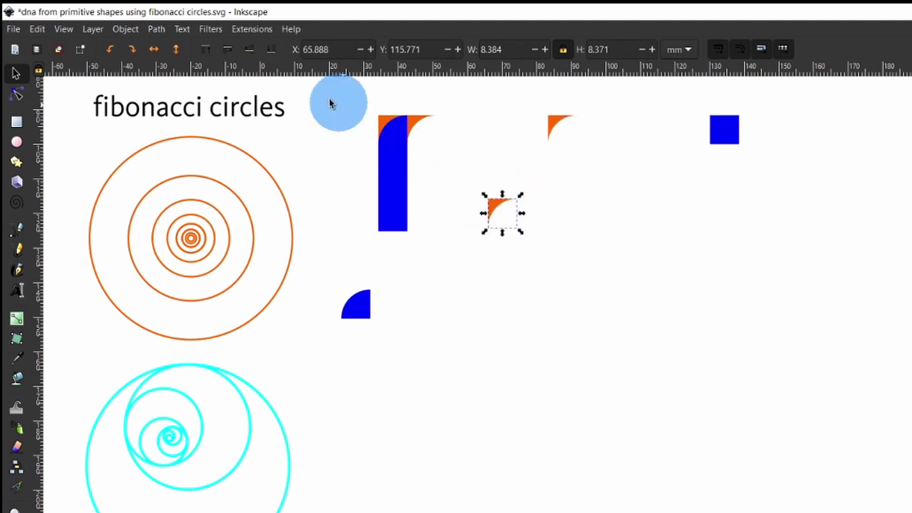
left_click(126, 29)
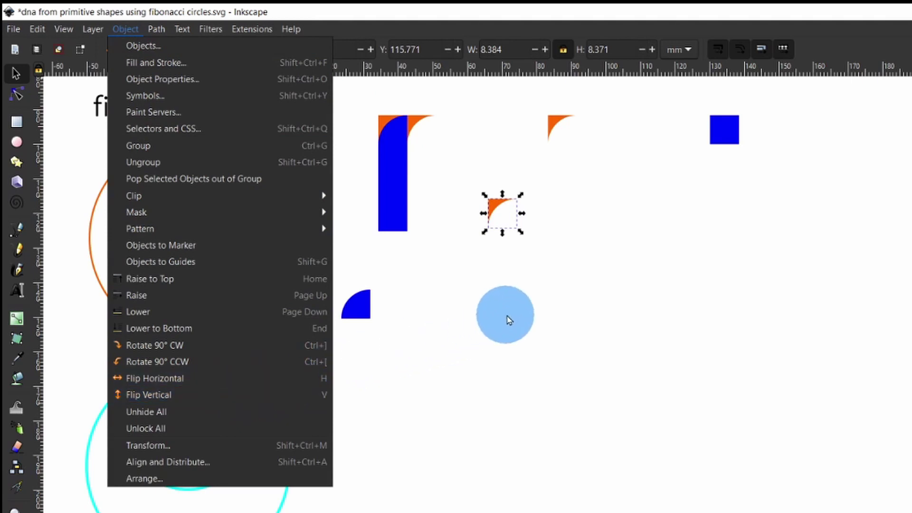
left_click(508, 313)
key("h")
key("v")
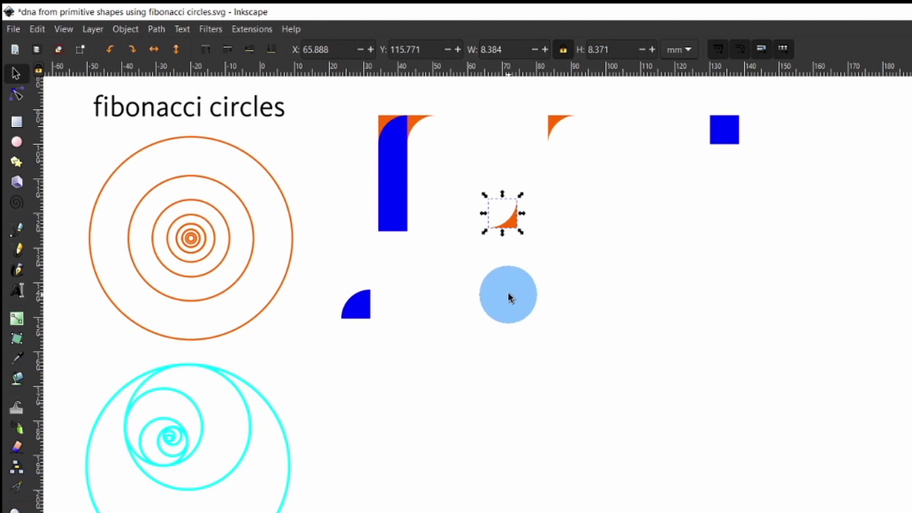
left_click_drag(511, 225, 396, 232)
left_click(412, 262)
left_click(367, 233)
- Divide the tall blue bar with its top corner pieces and move a cut corner aside
left_click(450, 267)
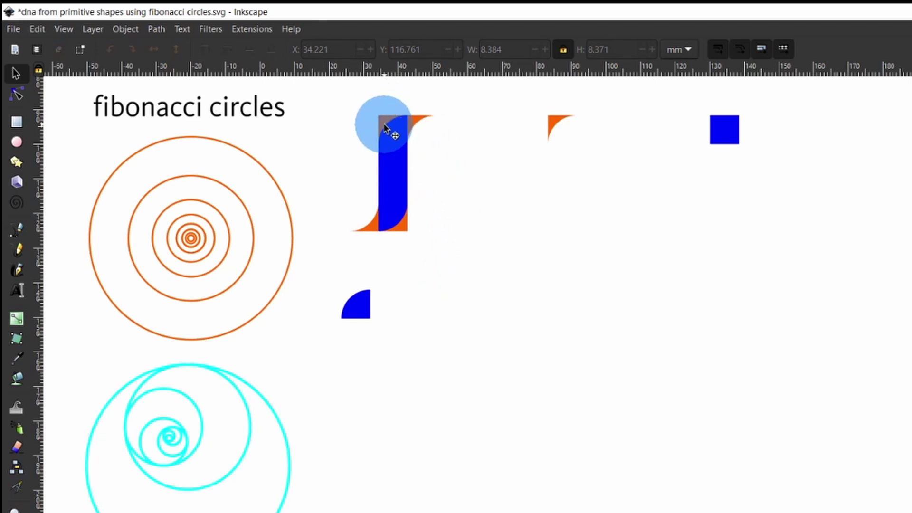
left_click(385, 126)
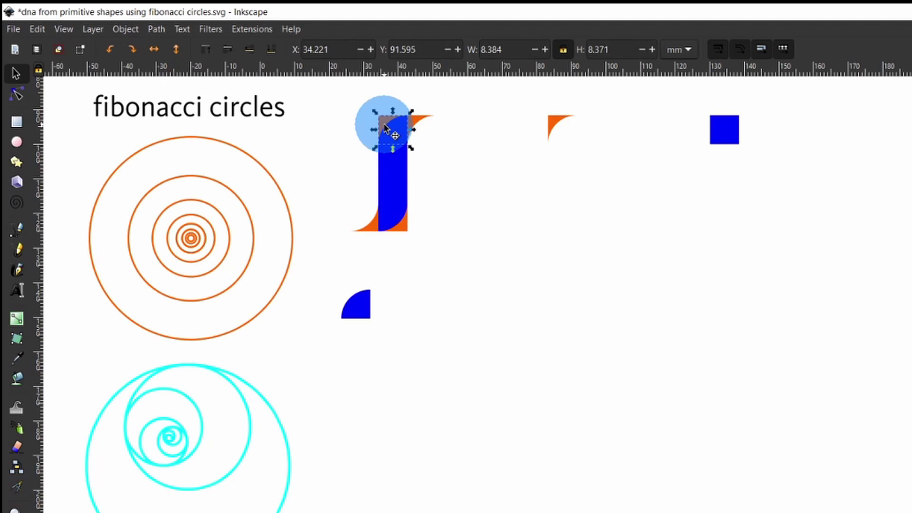
left_click(401, 180)
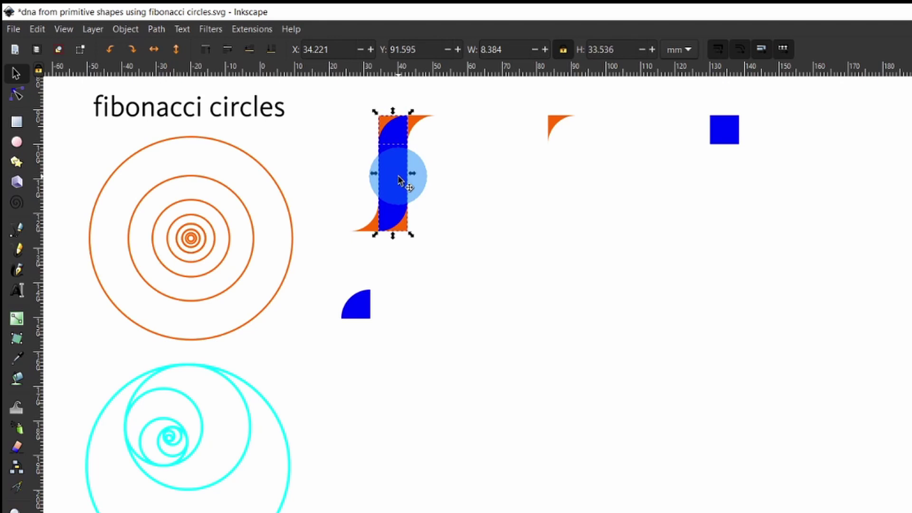
left_click(156, 29)
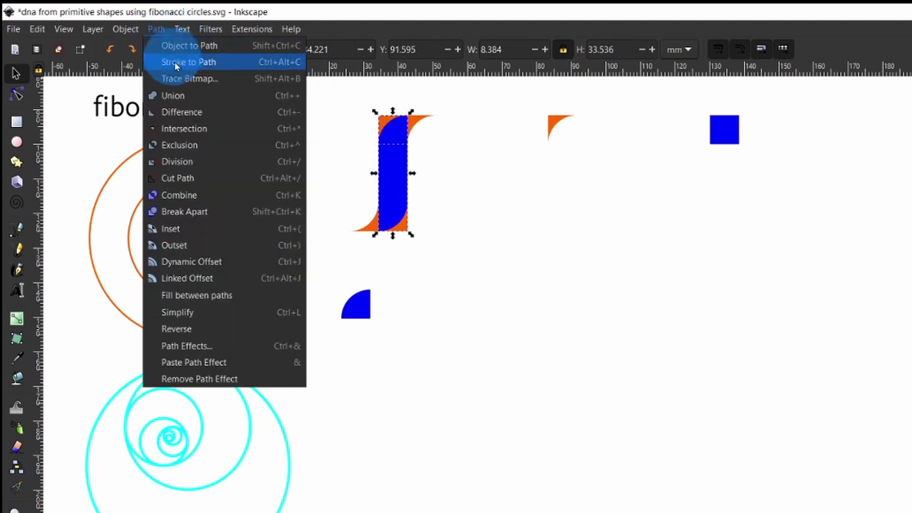
left_click(195, 163)
left_click_drag(383, 143, 352, 372)
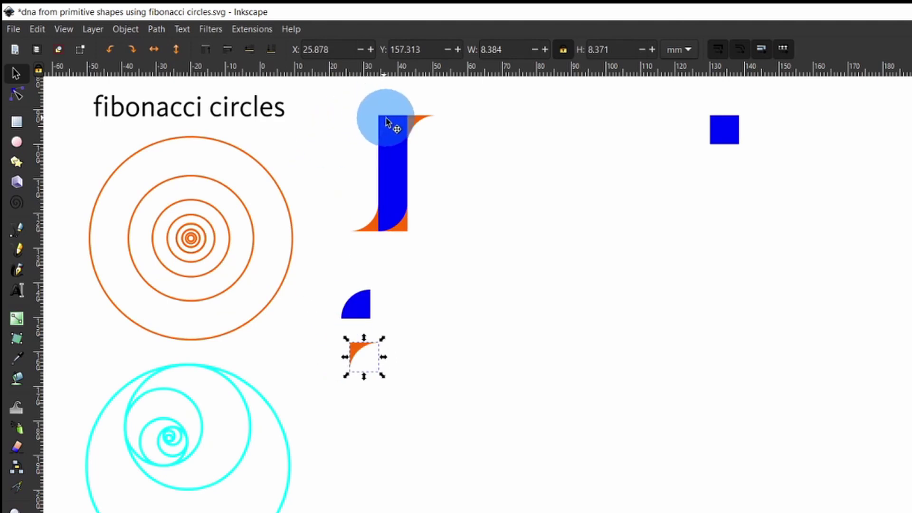
left_click(386, 123)
- Divide the lower part of the column and move the cut-off corner piece away
left_click_drag(385, 123, 353, 405)
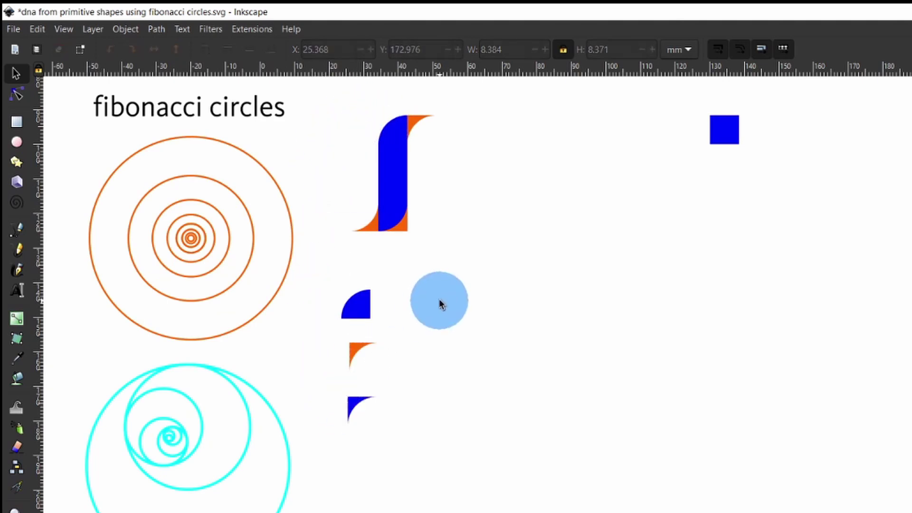
left_click(400, 221)
left_click(393, 185, "shift")
left_click(156, 29)
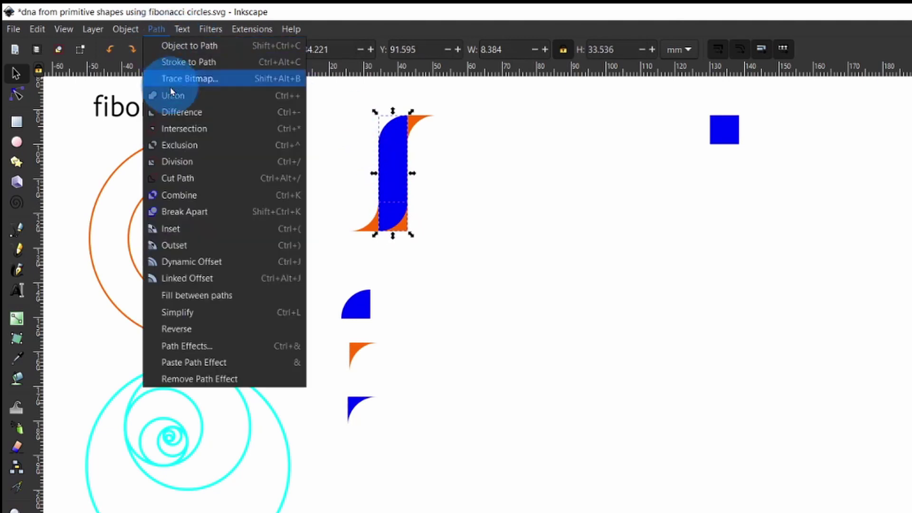
left_click(189, 163)
left_click_drag(407, 229, 362, 472)
left_click(423, 281)
- Union the S-shaped pieces into one solid blue path
left_click_drag(337, 96, 456, 276)
left_click(156, 29)
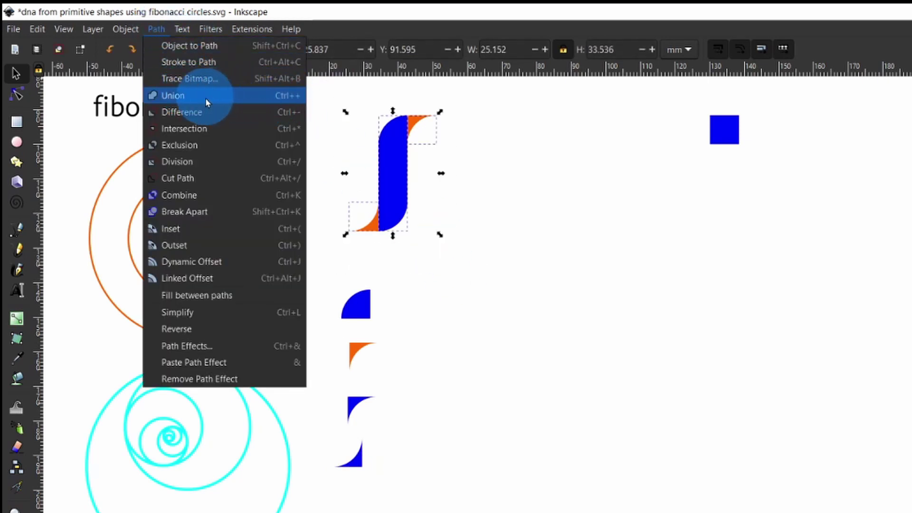
left_click(238, 95)
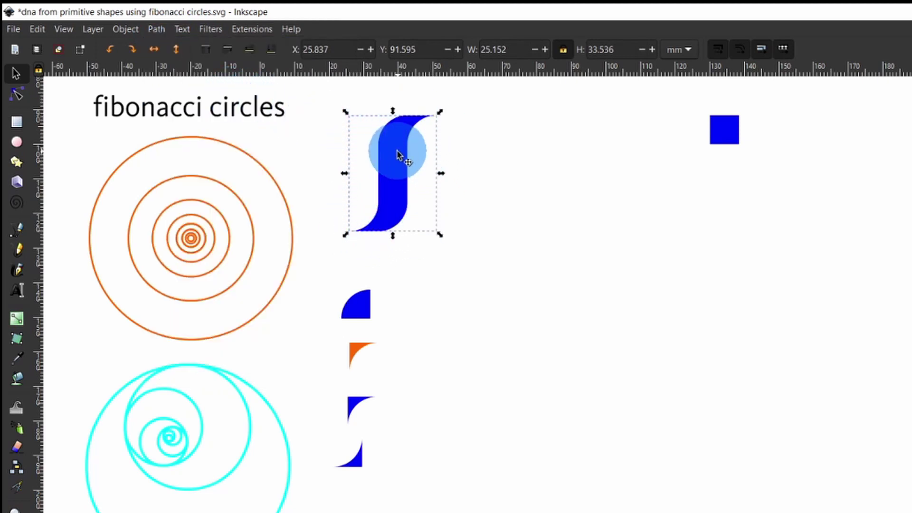
left_click(482, 211)
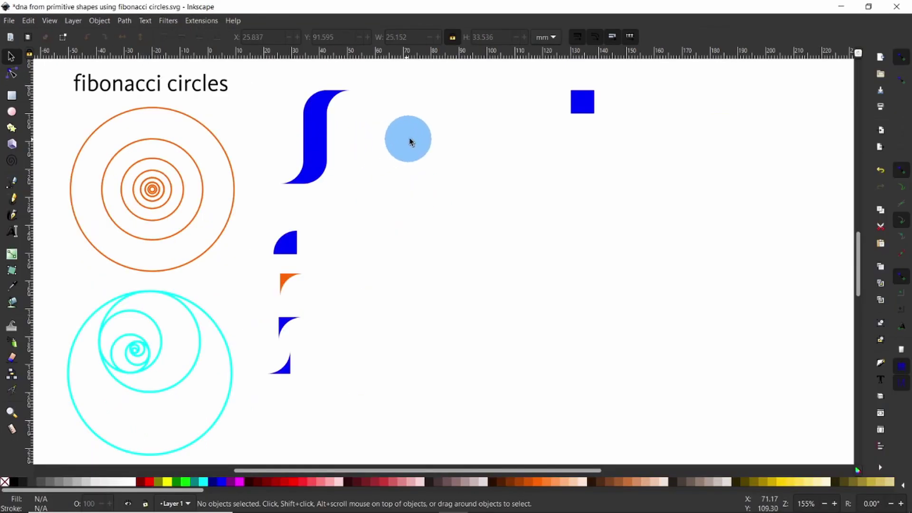
- Fill the small square orange, add a vertical guide, and park the square below the pieces
left_click(583, 107)
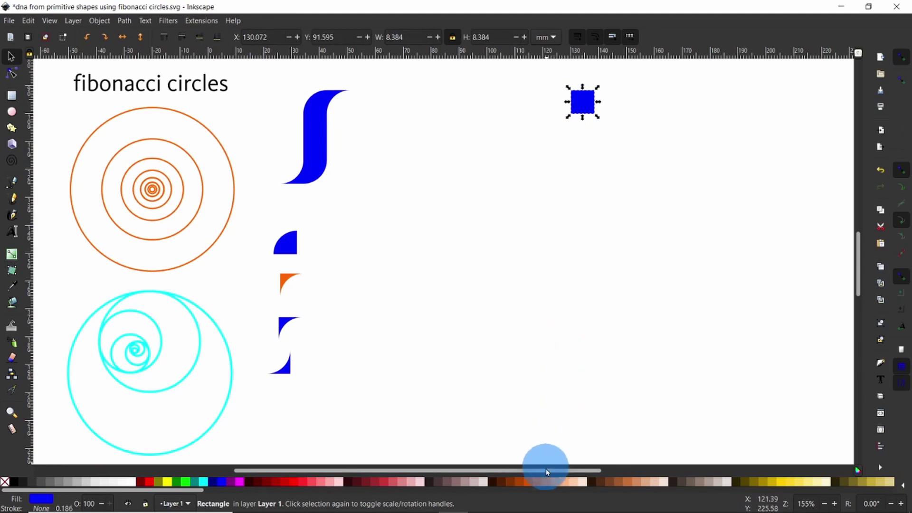
left_click(536, 482)
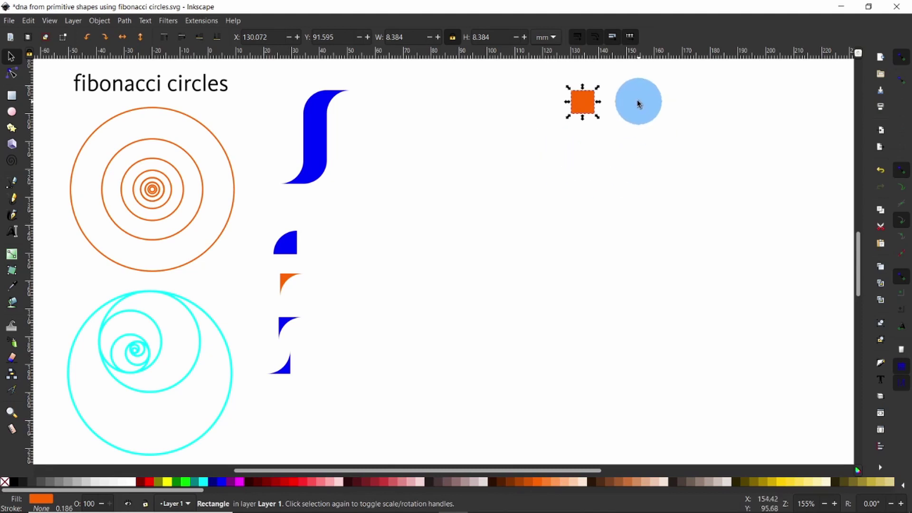
left_click_drag(580, 102, 365, 98)
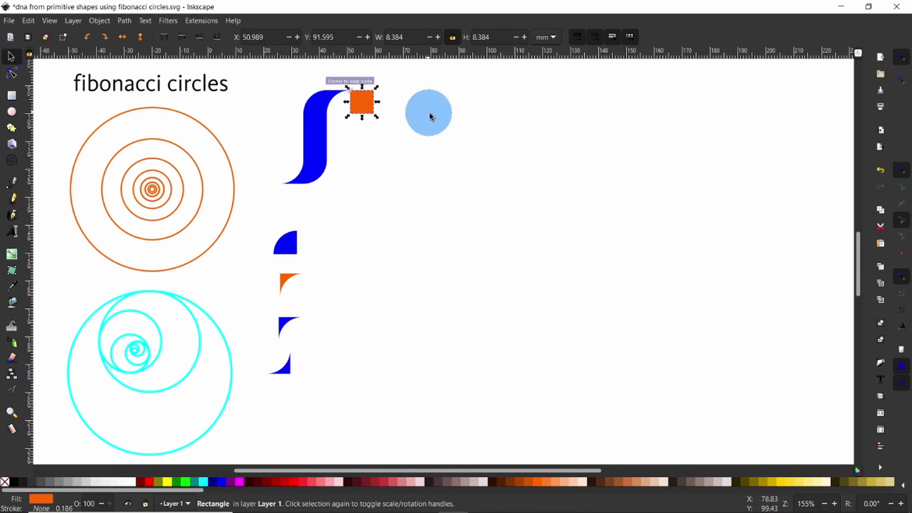
left_click(455, 134)
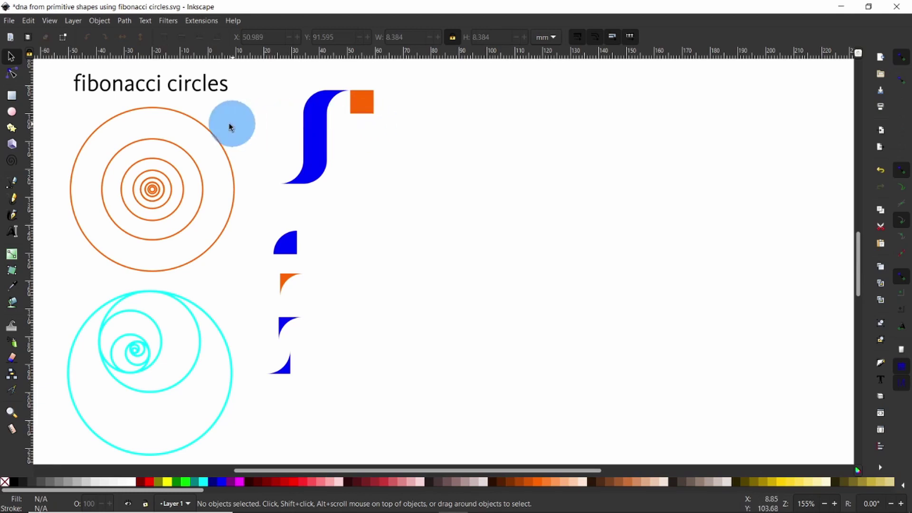
left_click_drag(29, 195, 374, 272)
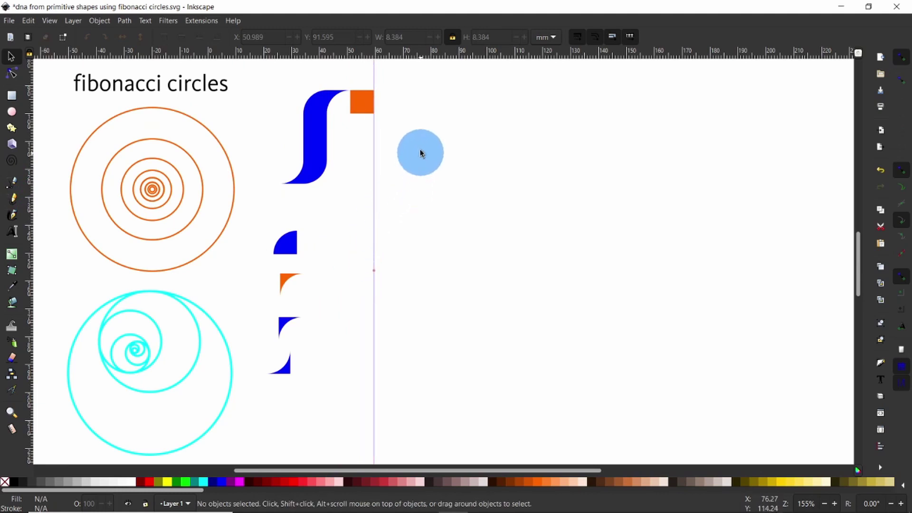
left_click_drag(361, 103, 283, 411)
- Skew the blue S toward the guide, then shrink it to about 12.365 × 9.871 mm
left_click(319, 138)
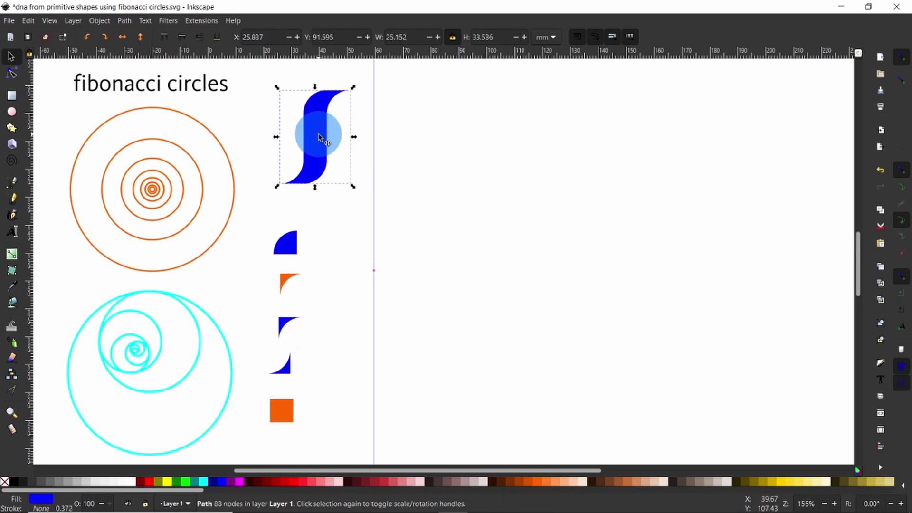
left_click(314, 89)
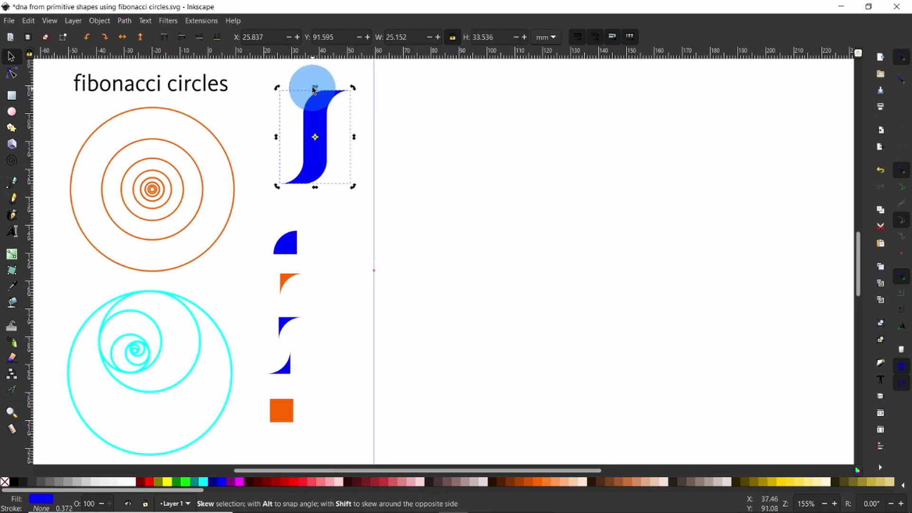
left_click_drag(316, 90, 332, 92)
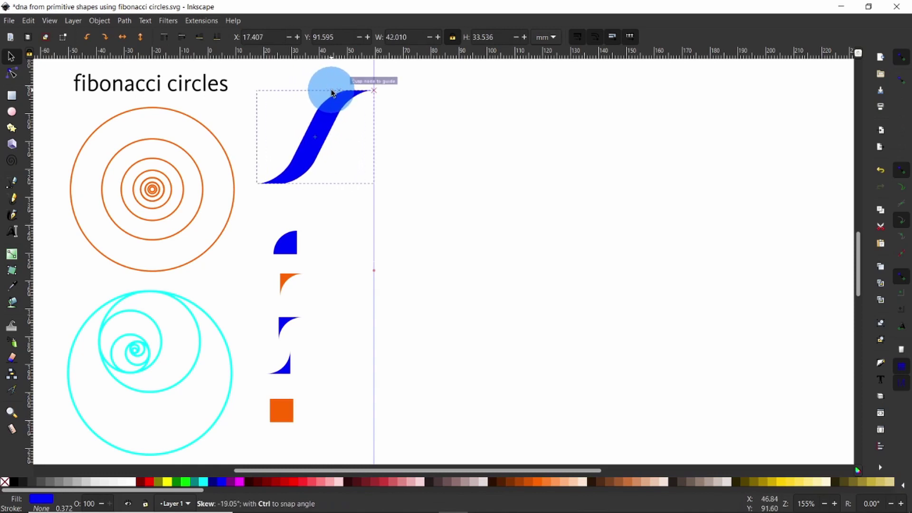
left_click_drag(333, 93, 336, 89)
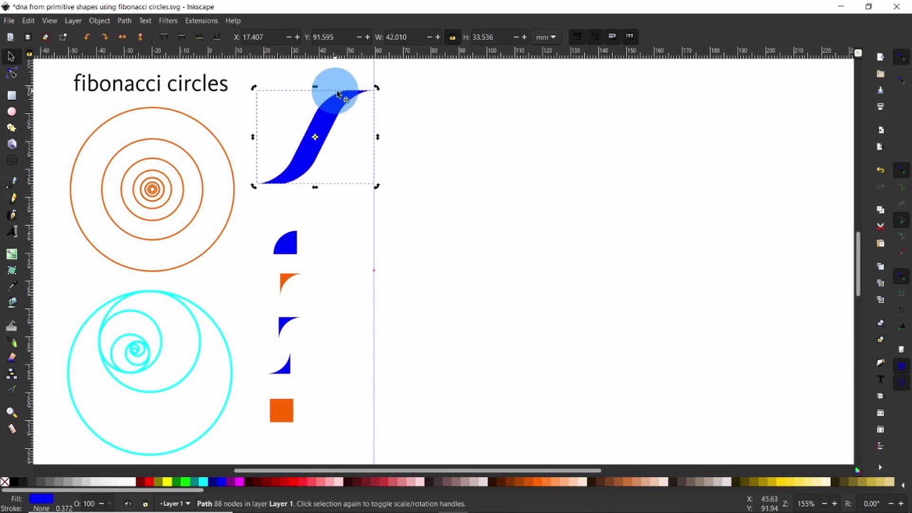
left_click(489, 175)
left_click_drag(377, 308, 21, 305)
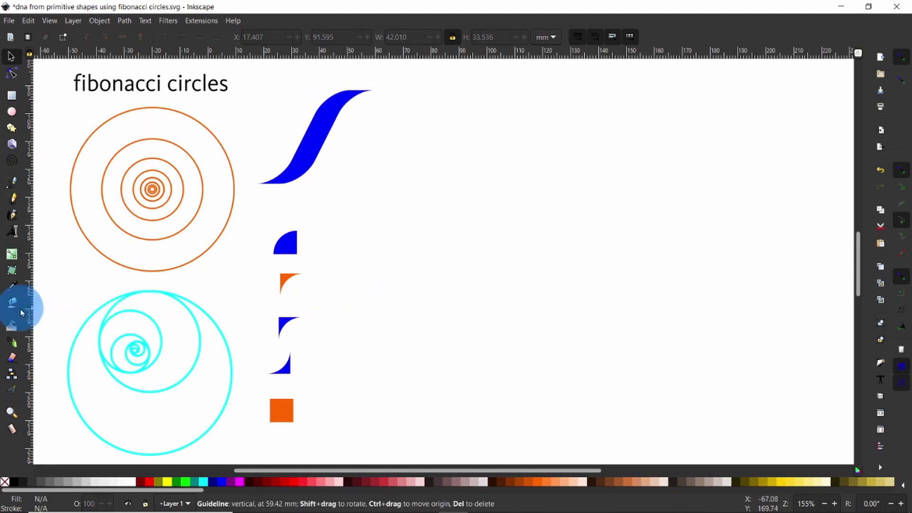
left_click(336, 139, "ctrl")
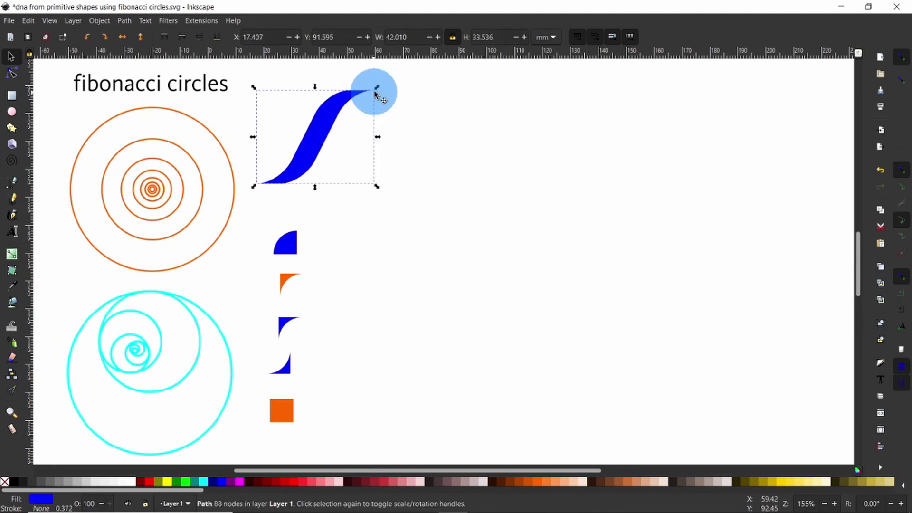
left_click_drag(375, 93, 347, 162)
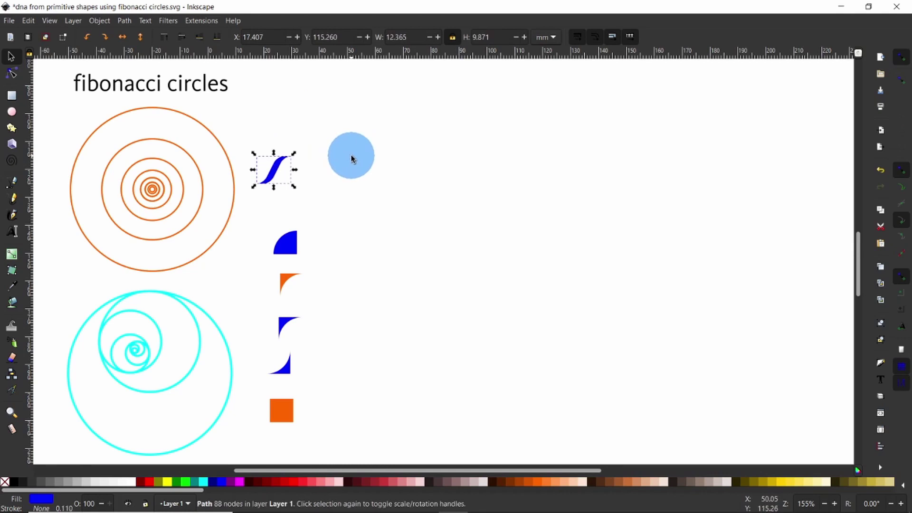
- Move the small slanted curve up near the top and shift the X-shaped pair slightly right
left_click_drag(274, 176, 389, 105)
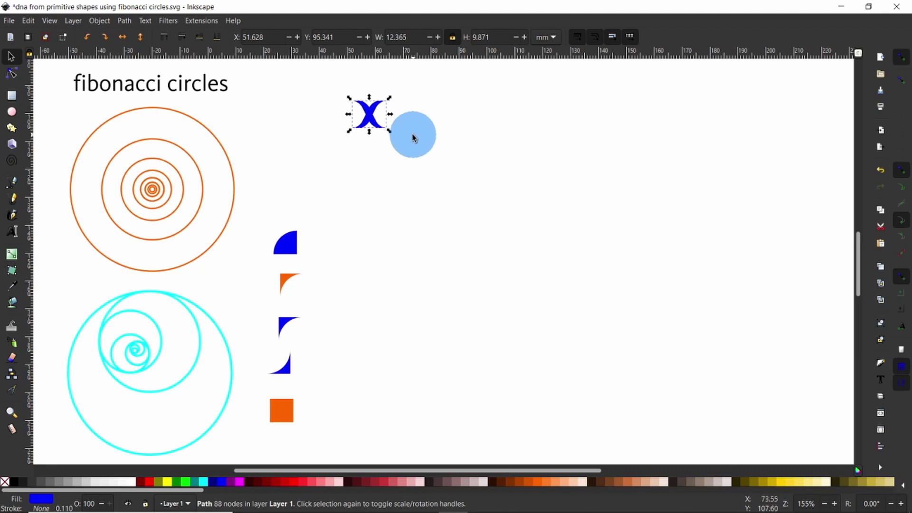
left_click_drag(374, 123, 401, 120)
left_click(433, 118)
left_click(443, 135)
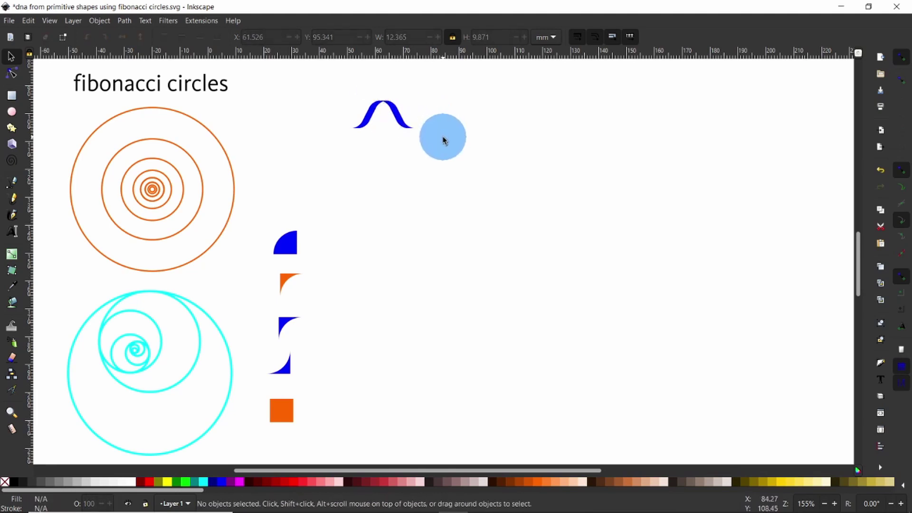
- Recolour one strand of the crossing pair orange to form the helix unit
left_click_drag(452, 157, 337, 79)
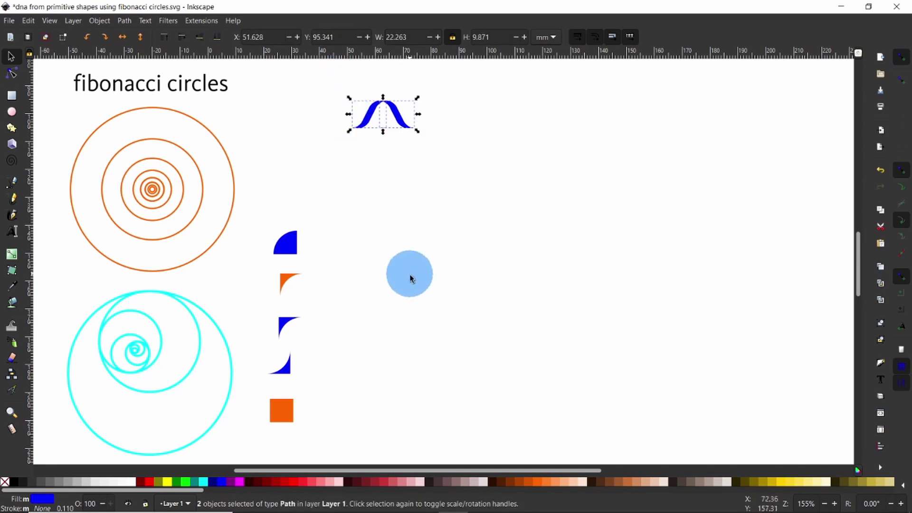
left_click(537, 486)
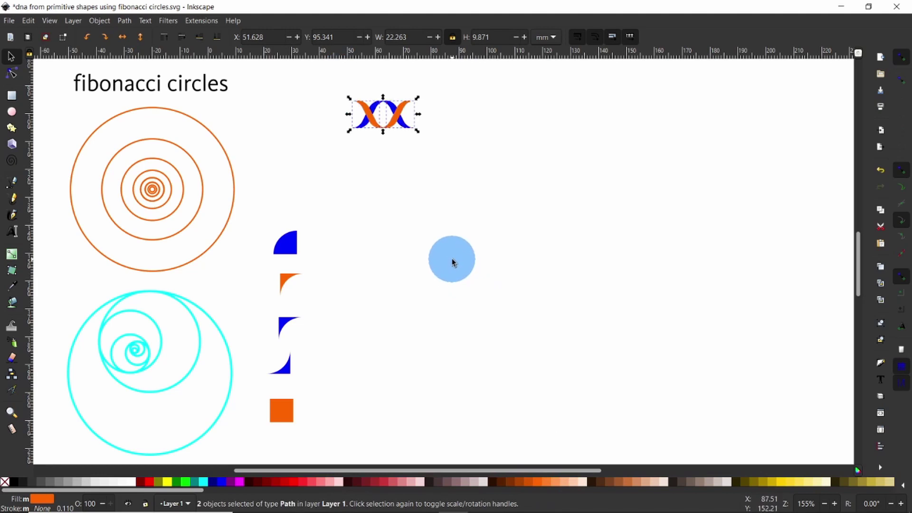
left_click(446, 191)
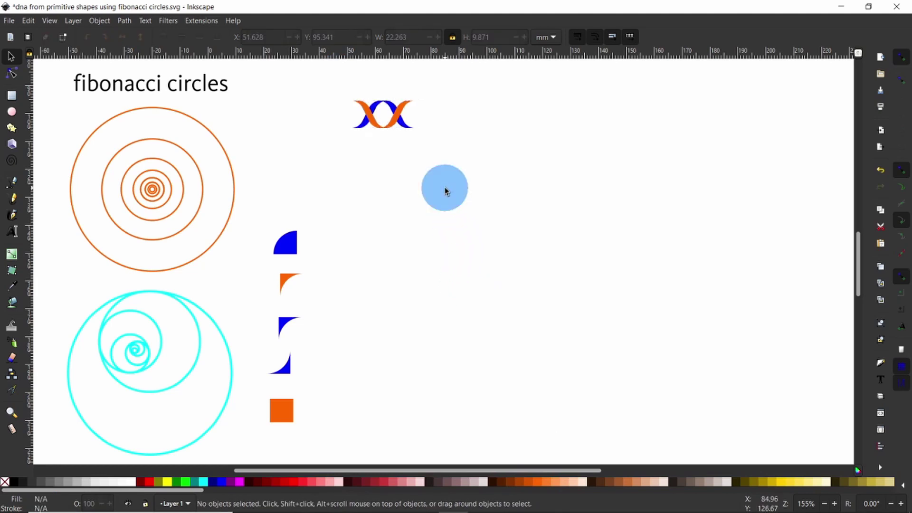
left_click(407, 107)
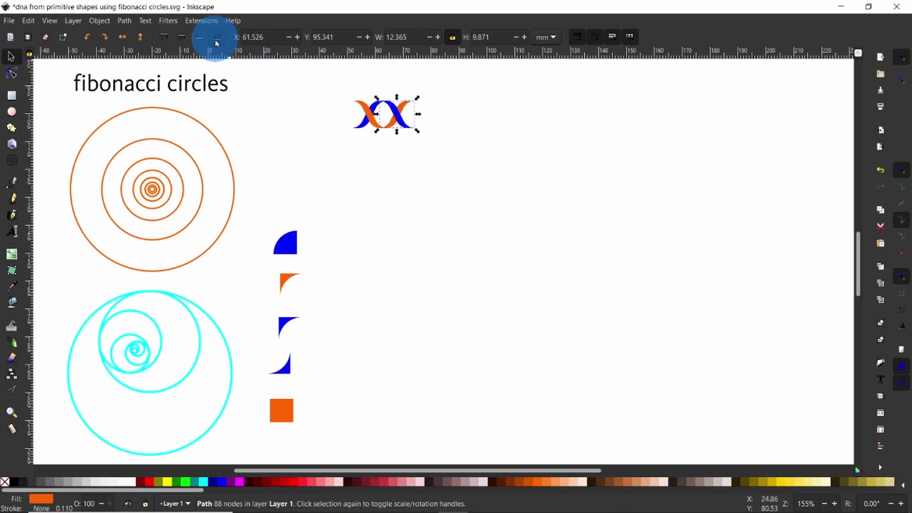
left_click(387, 159)
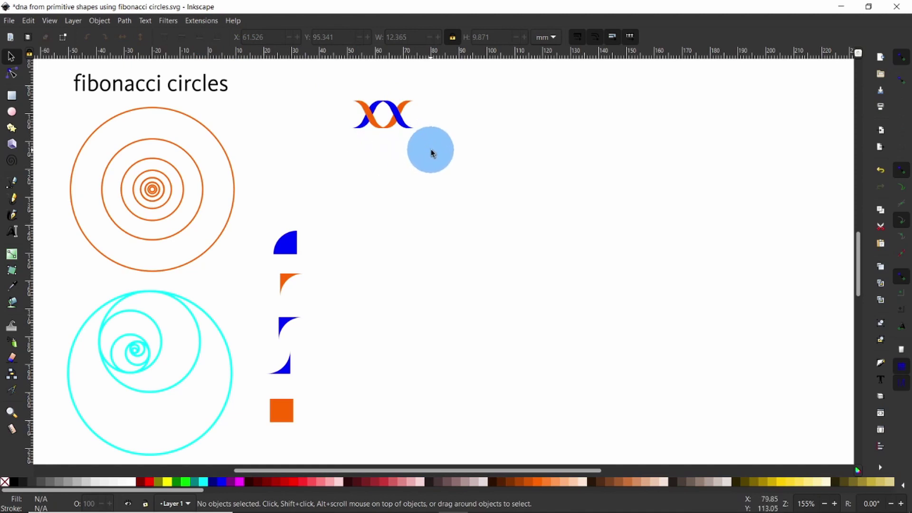
- Duplicate the four-path helix unit and slide the copy right beside the original
left_click_drag(433, 153, 331, 83)
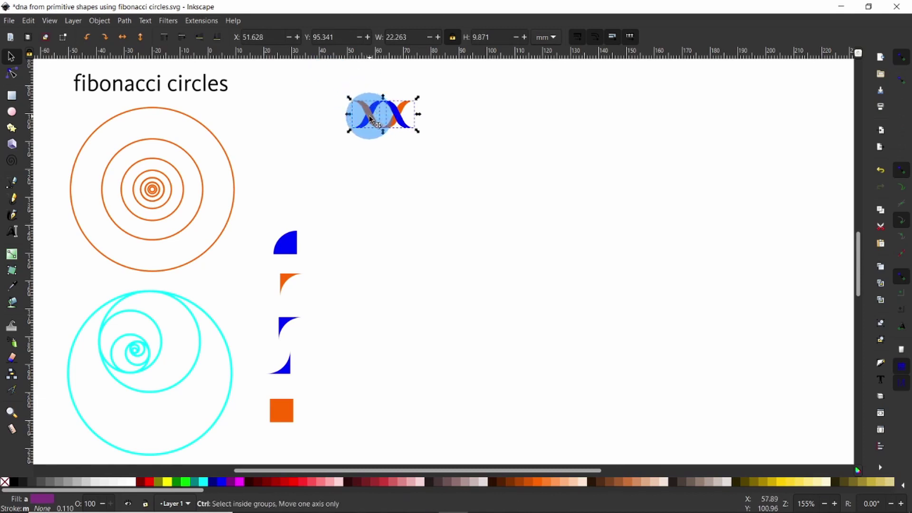
key("ctrl+d")
left_click_drag(372, 119, 510, 119)
left_click(528, 153)
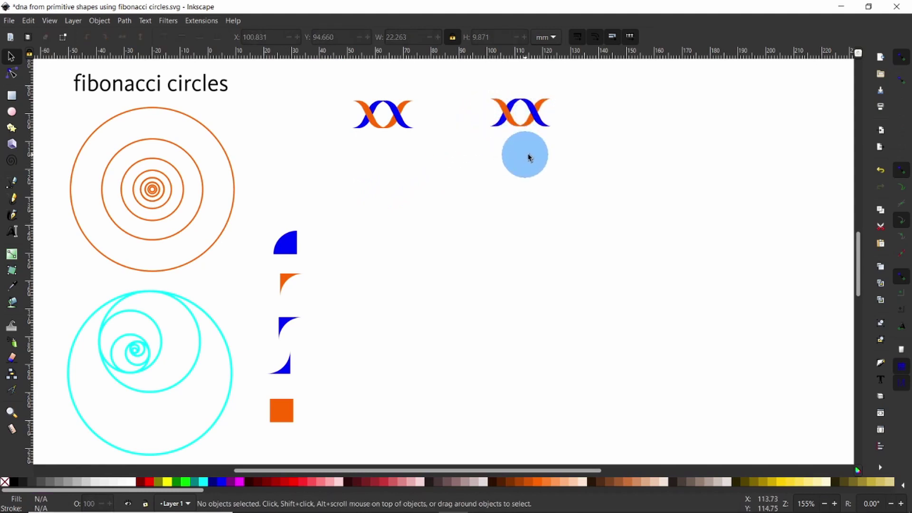
left_click_drag(565, 142, 467, 85)
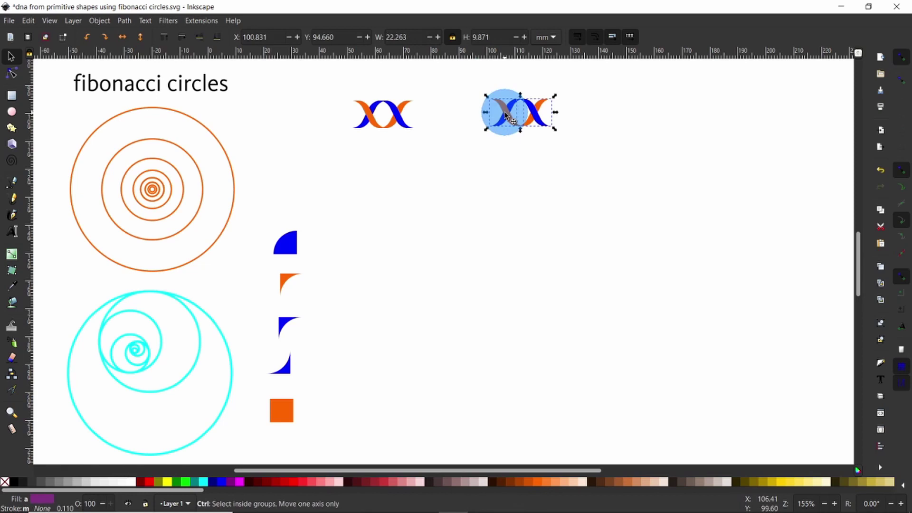
left_click_drag(511, 113, 561, 117)
left_click(639, 163)
- Undo the misplaced move and re-snap the DNA copy onto the strand's end
left_click_drag(628, 165, 465, 80)
left_click(637, 166)
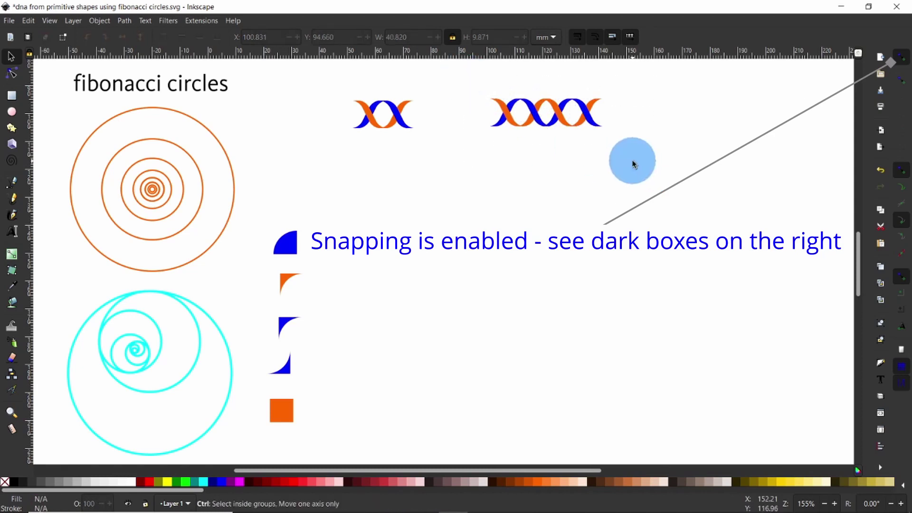
key("ctrl+z")
left_click_drag(592, 147, 472, 85)
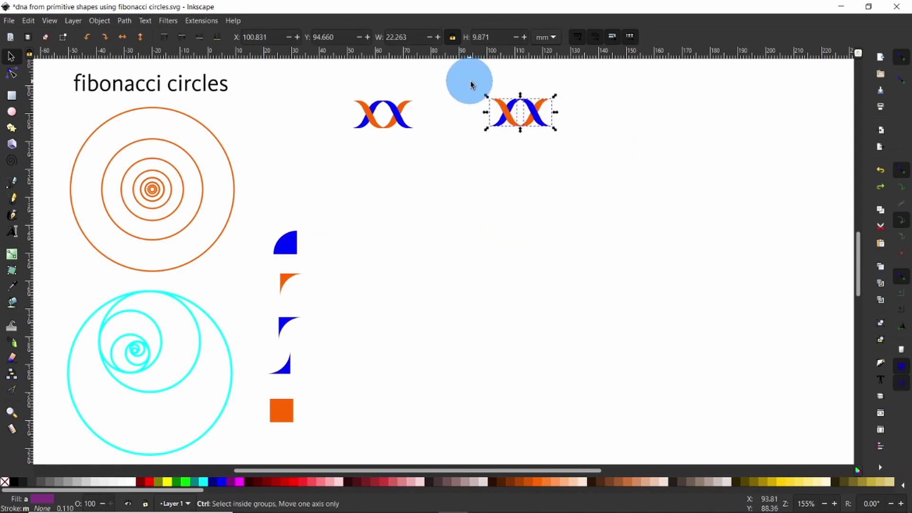
left_click(516, 116)
left_click_drag(511, 115, 564, 116)
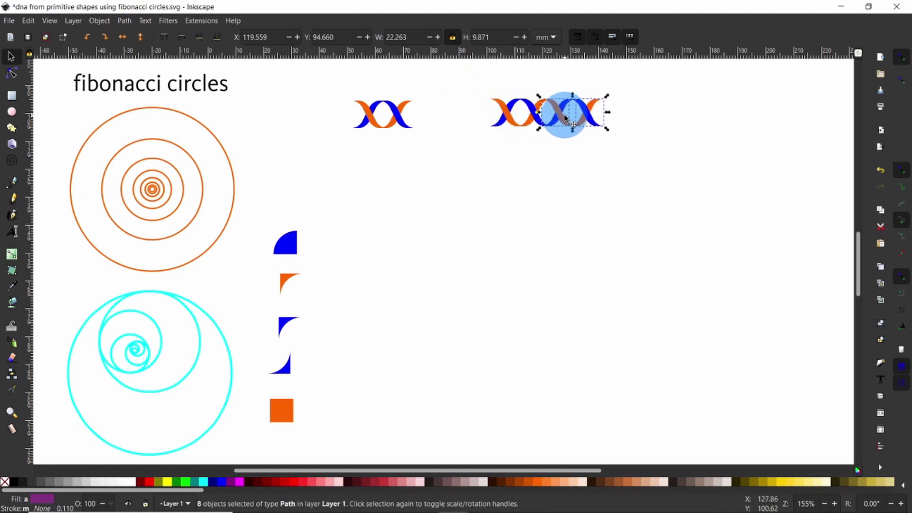
- Snap a copy of the four-twist strand onto its right end, making eight twists
left_click(640, 153)
left_click_drag(640, 153, 460, 76)
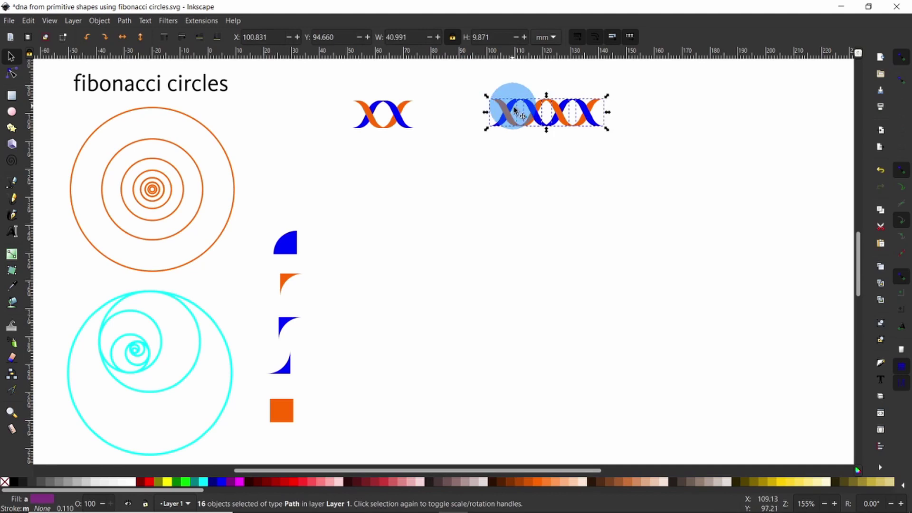
left_click_drag(543, 115, 644, 116)
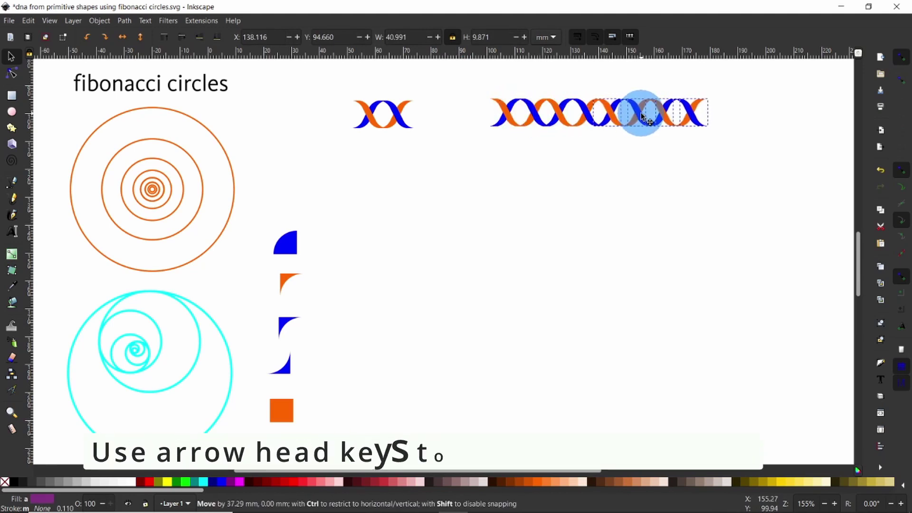
left_click_drag(644, 116, 642, 115)
left_click(657, 196)
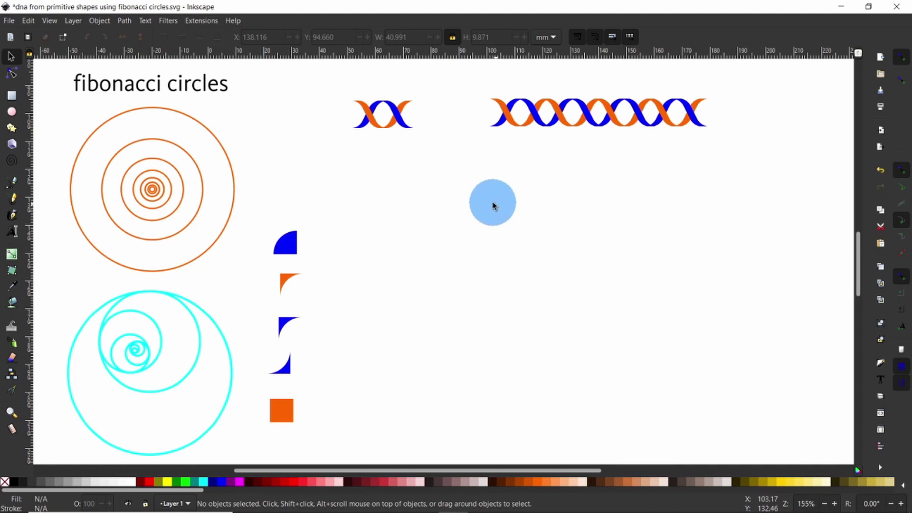
- Duplicate the small DNA unit down into a second row and select two of its strand pieces
left_click_drag(322, 79, 429, 144)
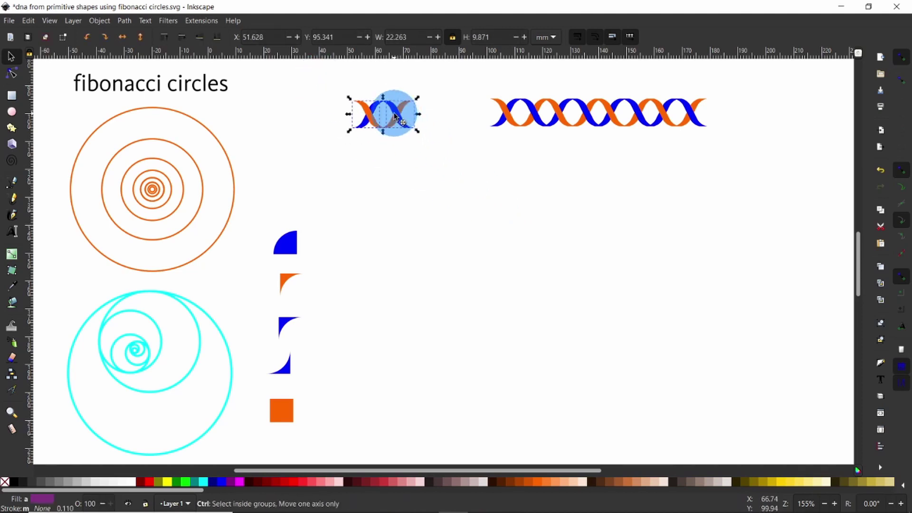
key("ctrl+d")
left_click_drag(395, 116, 418, 201)
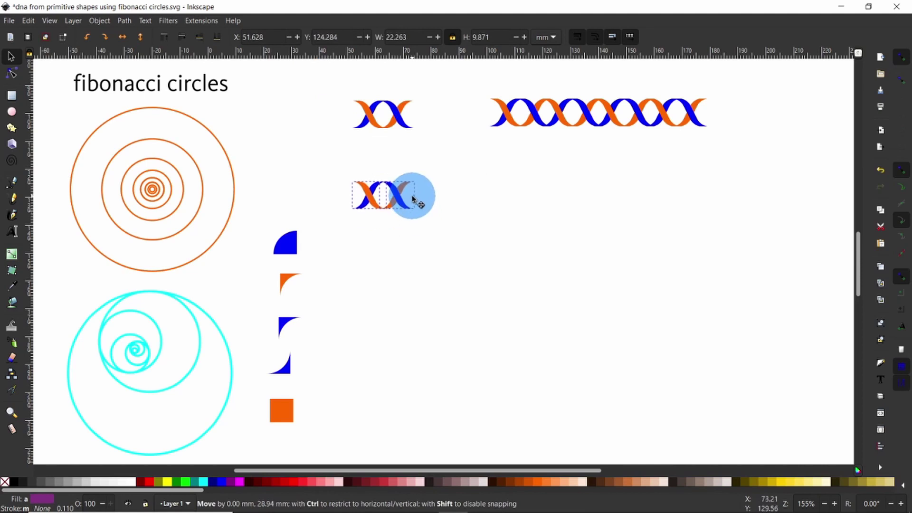
left_click(398, 221)
left_click(393, 186)
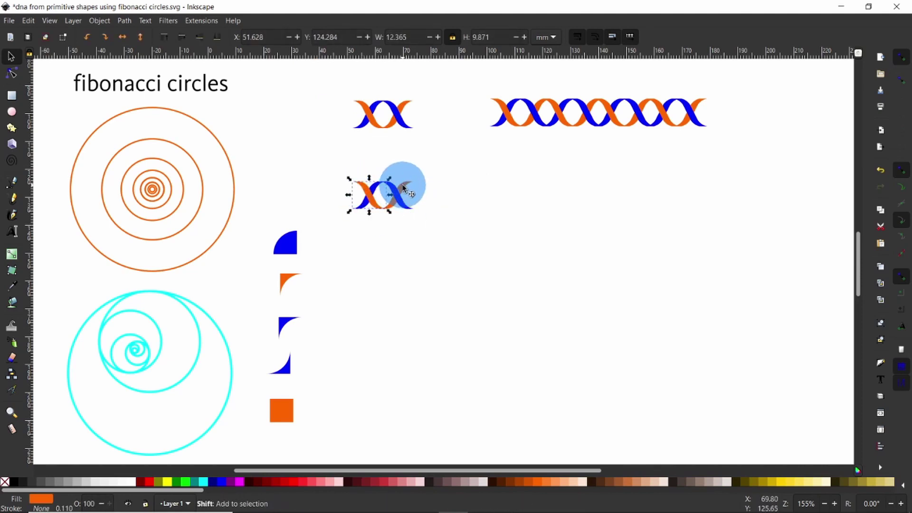
left_click(403, 187, "shift")
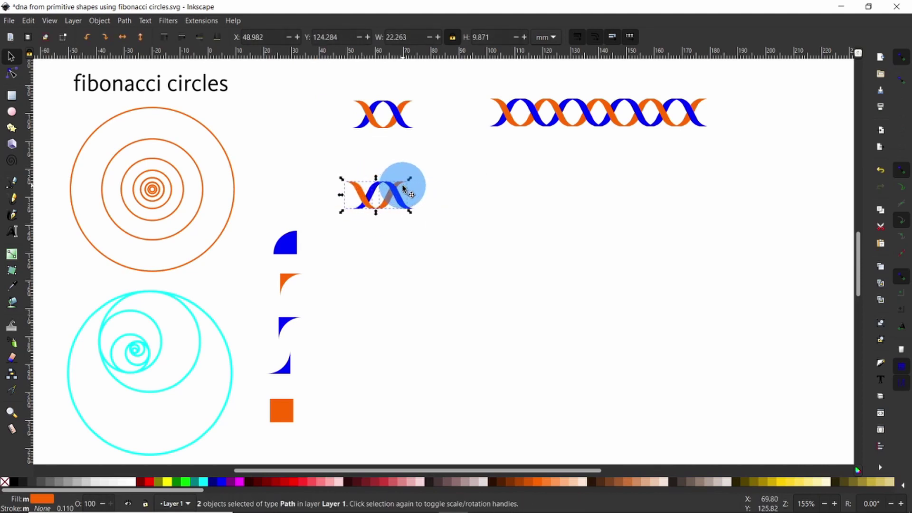
left_click(455, 244)
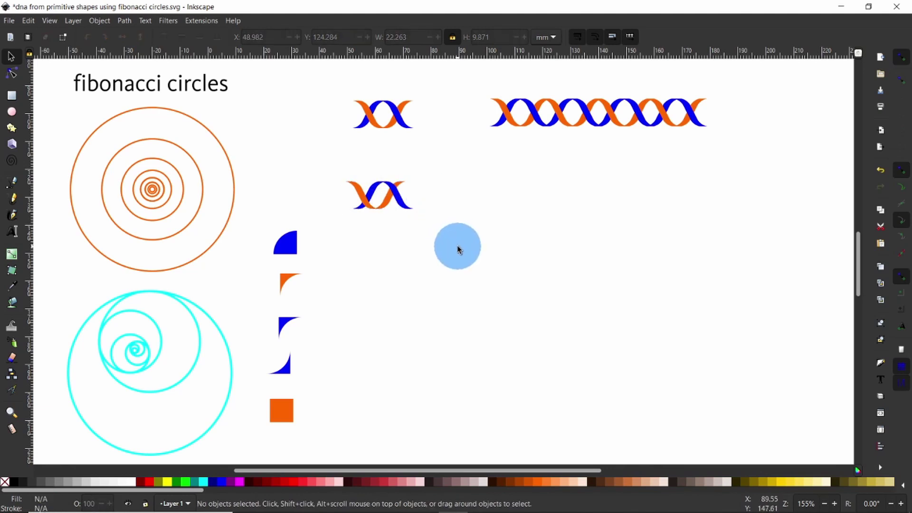
- Build a long second-row strand by duplicating the unit and snapping copies to the right
left_click_drag(438, 229, 332, 150)
key("ctrl+d")
left_click_drag(377, 193, 585, 199)
left_click(632, 228)
left_click_drag(658, 235, 475, 153)
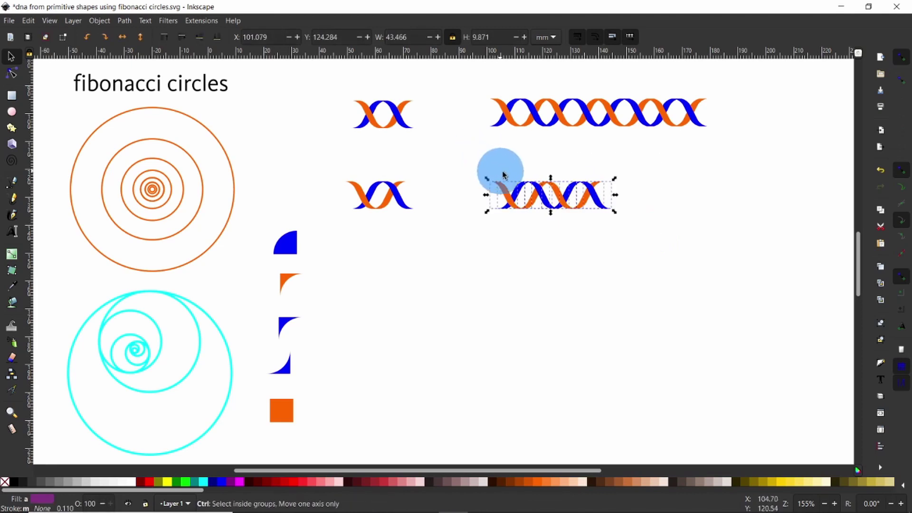
left_click_drag(548, 202, 662, 198)
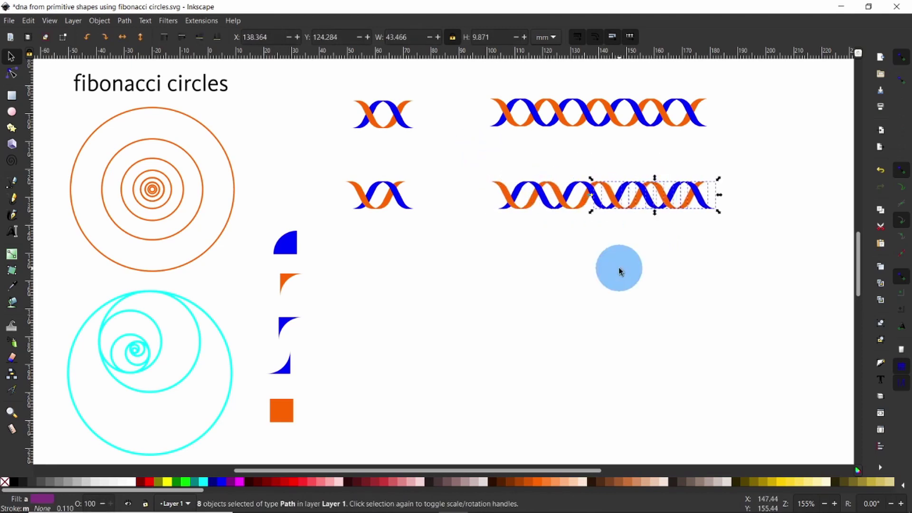
left_click(610, 267)
left_click_drag(442, 235, 335, 172)
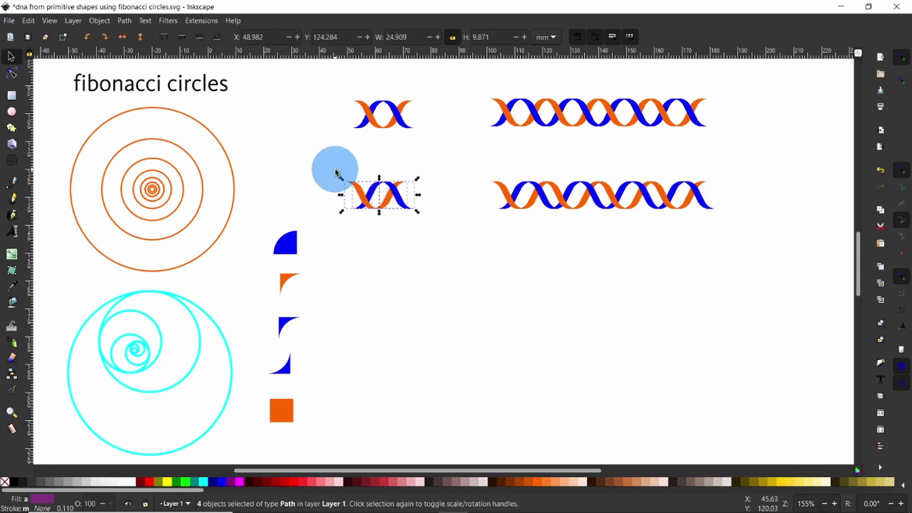
- Duplicate the row-two unit down into a third row and nudge two strand pieces right
key("ctrl+d")
left_click_drag(387, 194, 391, 299)
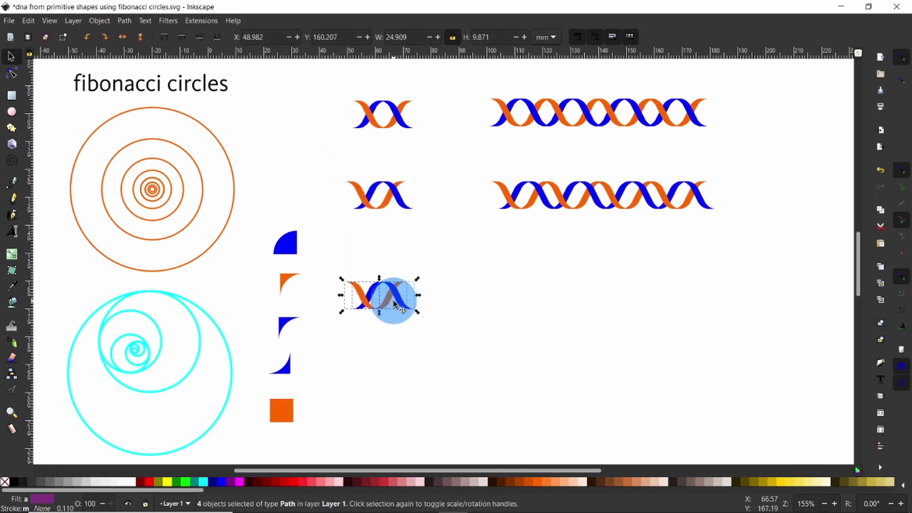
left_click(446, 288)
left_click(388, 302)
left_click(361, 295, "shift")
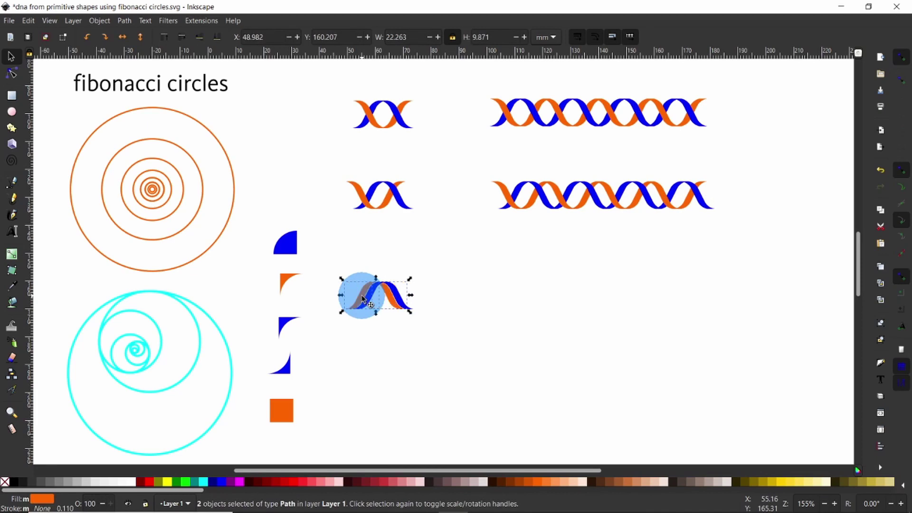
key("Right")
key("Right")
key("Right")
key("Right")
key("Right")
key("Right")
key("Right")
key("Right")
key("Right")
key("Right")
key("Right")
key("Right")
key("Right")
key("Right")
key("Right")
key("Right")
key("Right")
key("Right")
key("Right")
key("Right")
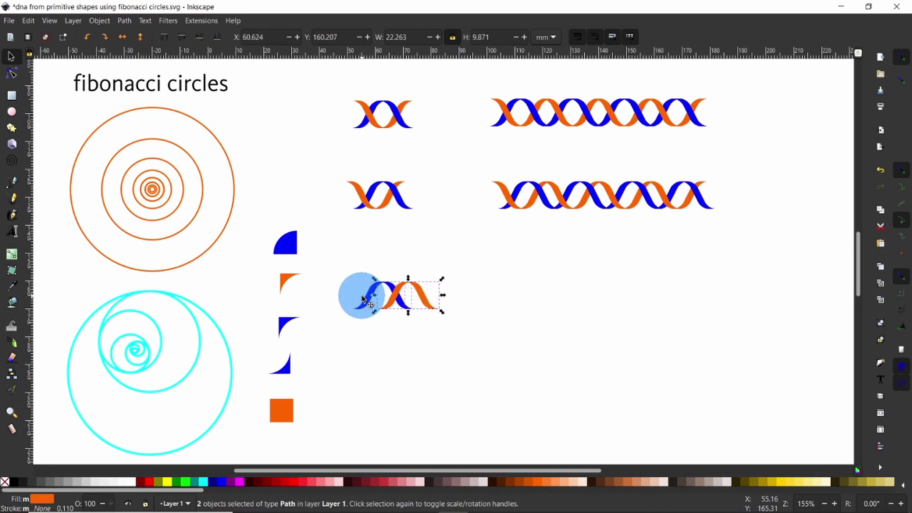
left_click(428, 335)
- Duplicate the third-row unit to the right and nudge the copy left to align twists
left_click_drag(465, 332, 362, 265)
key("ctrl+d")
left_click_drag(393, 297, 600, 295)
key("ctrl+d")
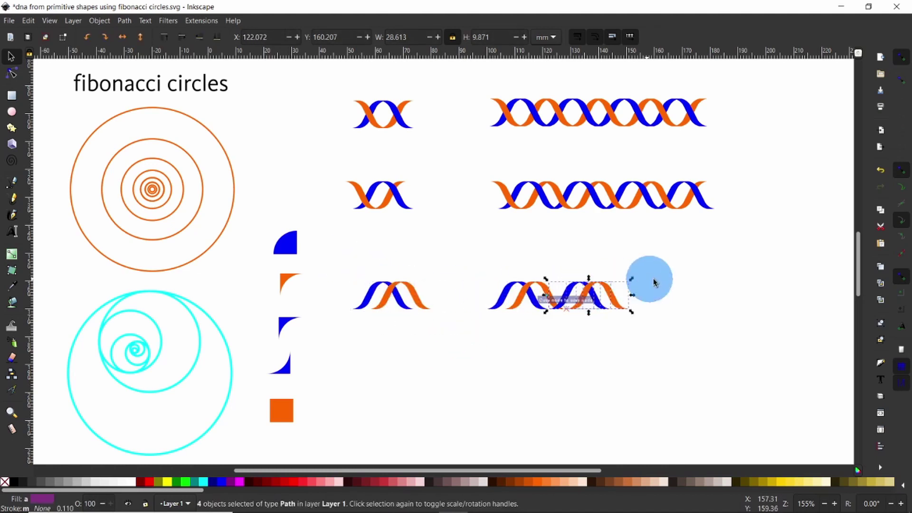
key("Left")
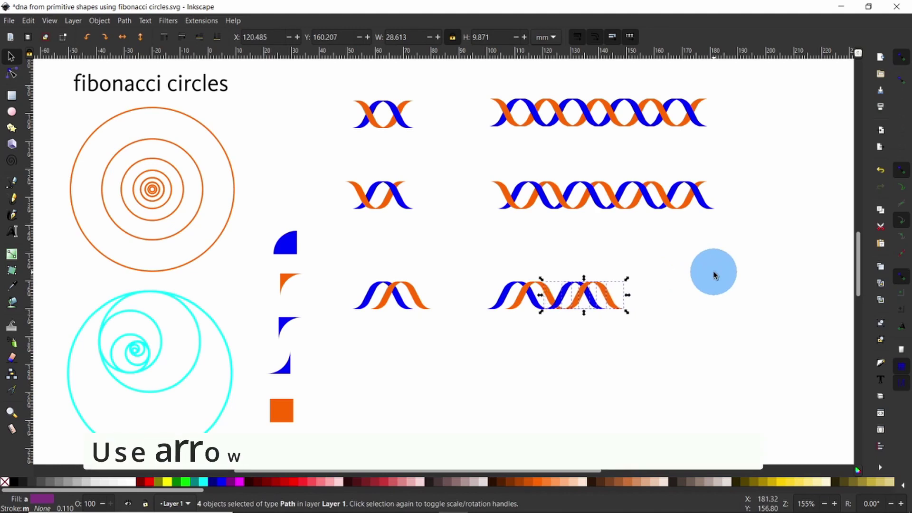
left_click(680, 329)
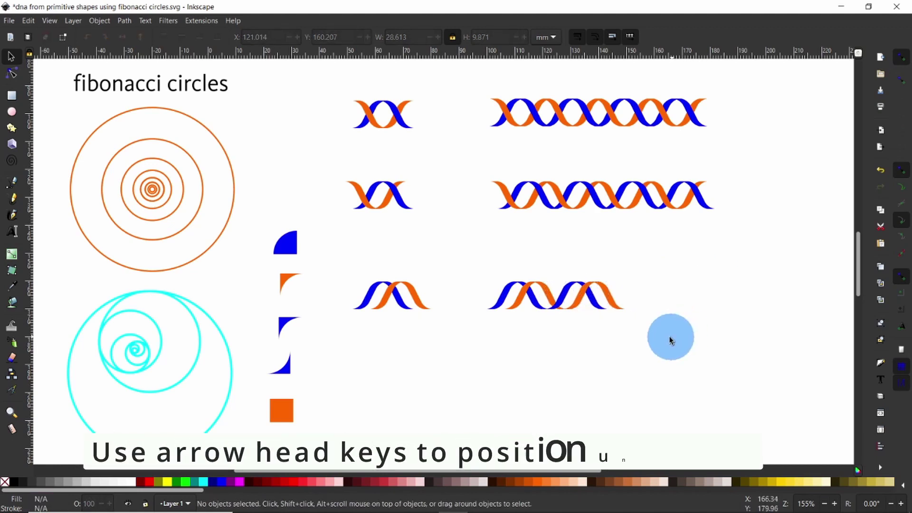
- Extend the third-row strand with another snapped copy and flip it horizontally
left_click_drag(663, 338, 466, 248)
left_click_drag(538, 297, 652, 298)
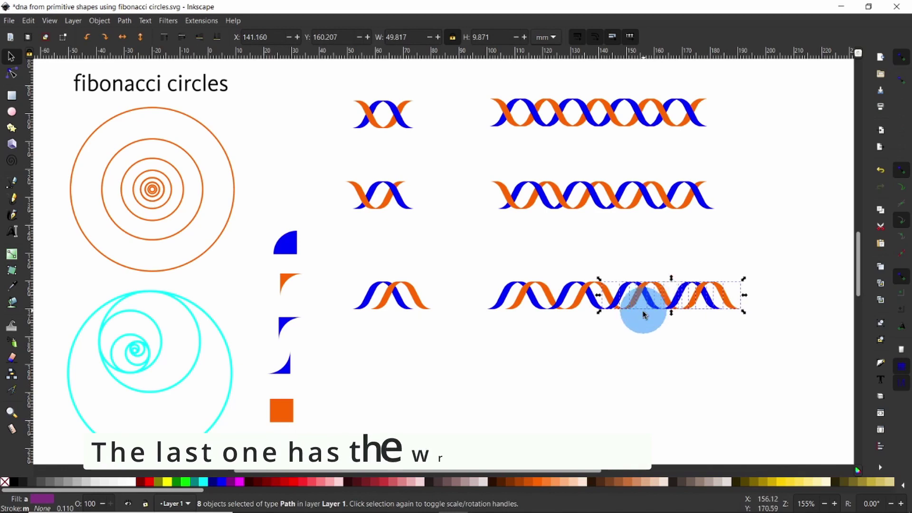
left_click(689, 349)
left_click_drag(769, 341, 477, 253)
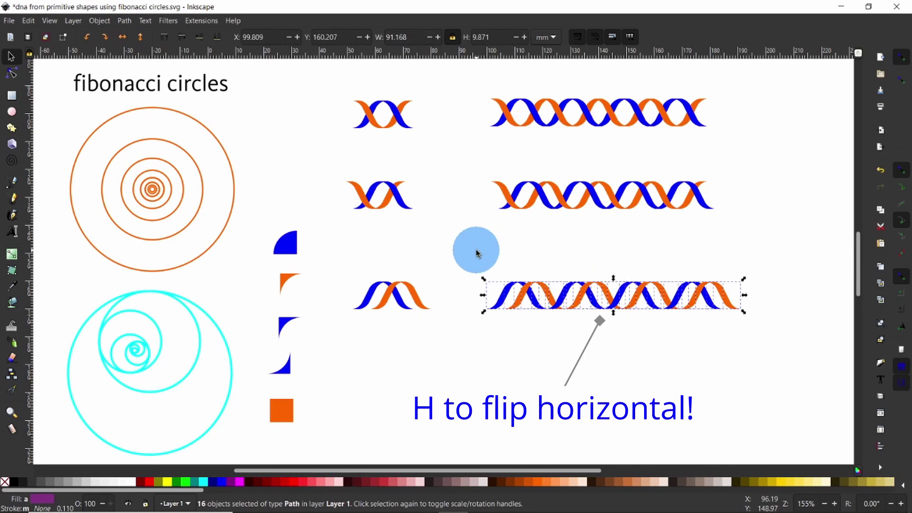
key("h")
left_click(515, 350)
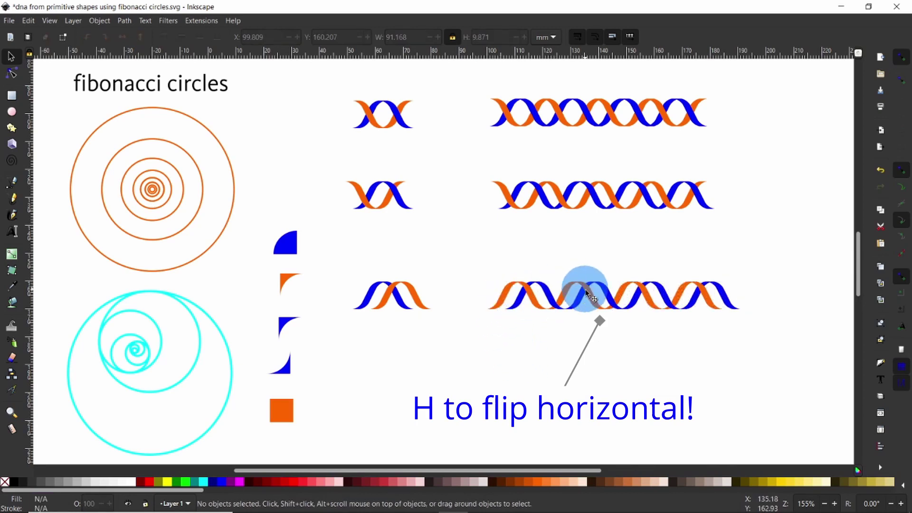